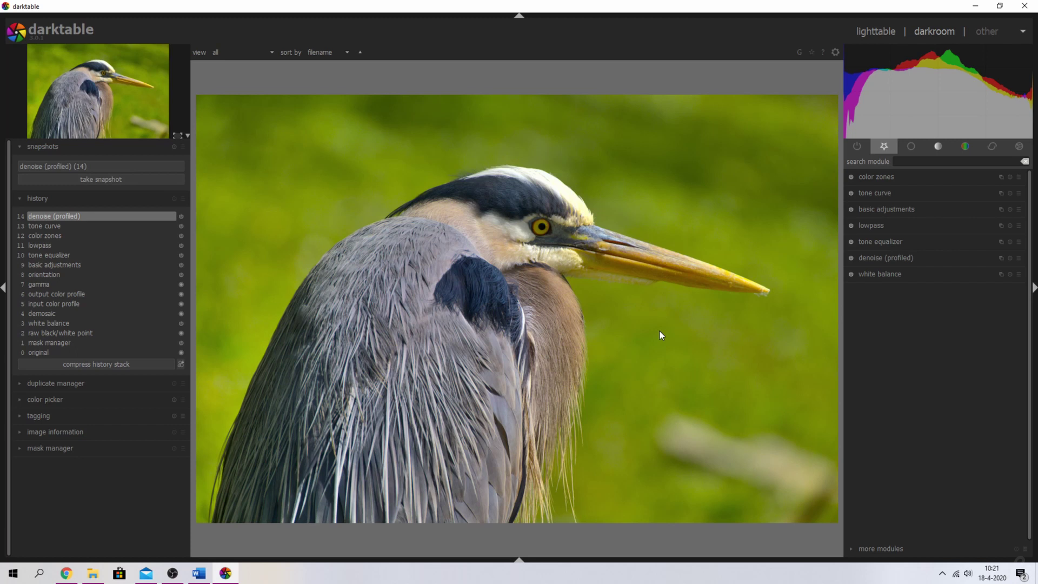
- Compare the finished snapshot in split view, then roll history back to step 8 'orientation'
left_click(60, 167)
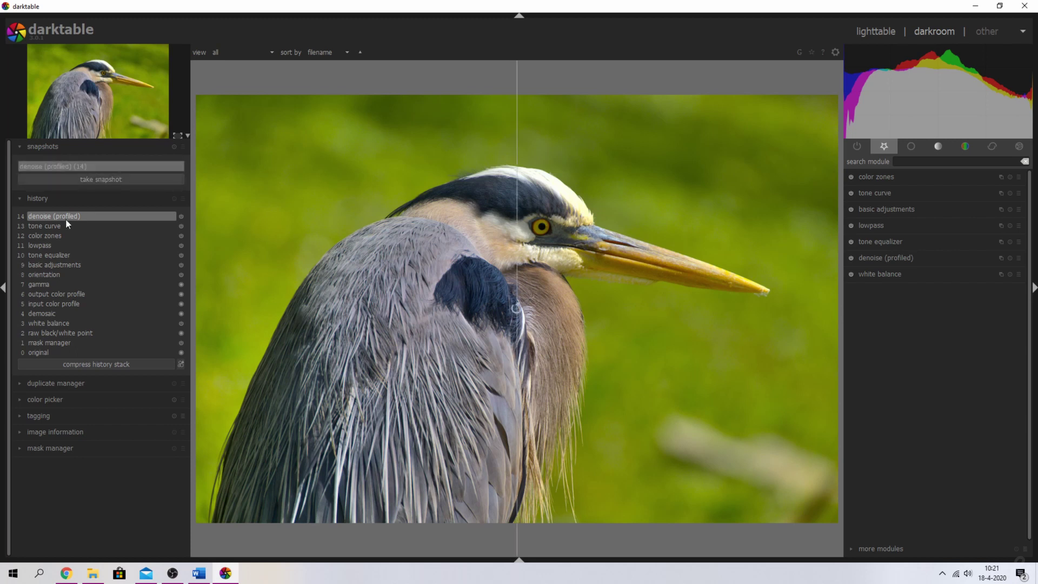
left_click(56, 275)
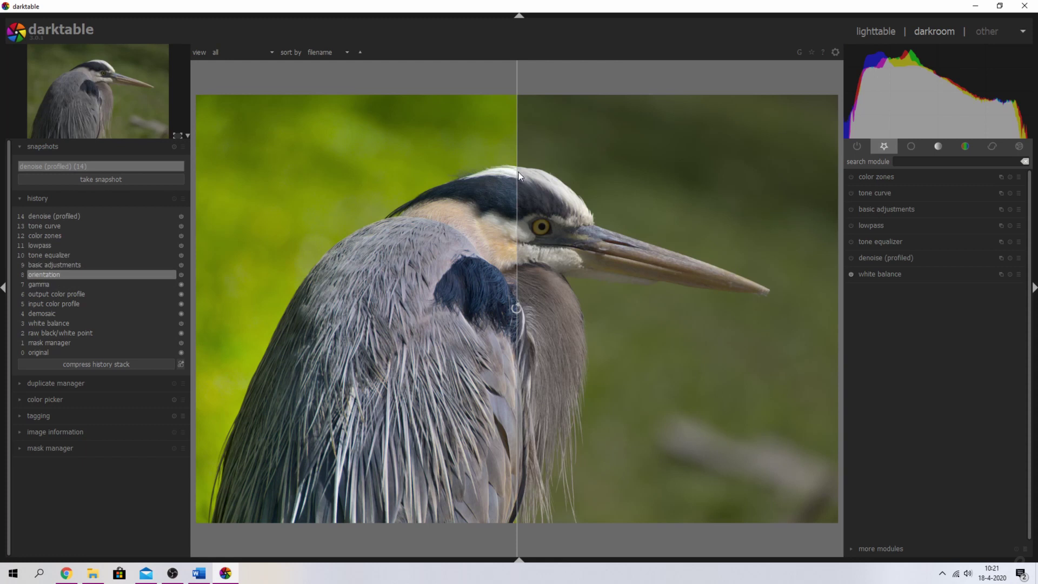
left_click_drag(518, 172, 834, 209)
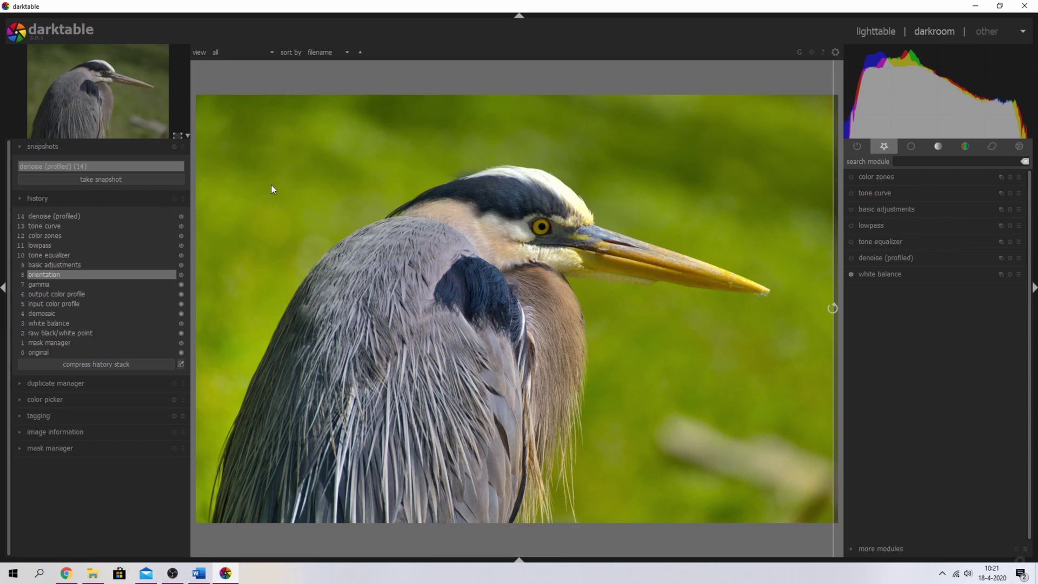
left_click(62, 166)
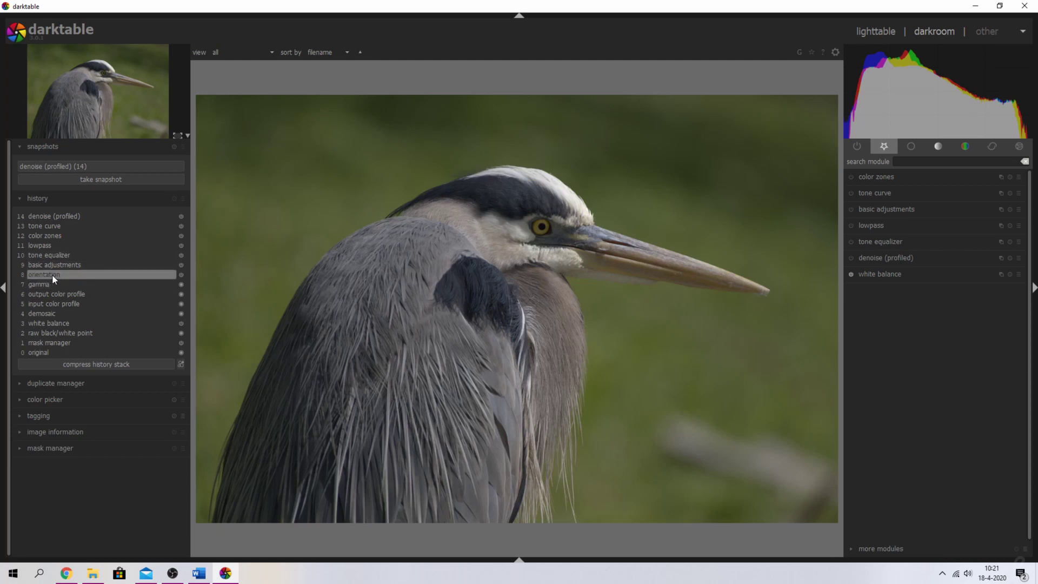
- Compress the history stack after orientation and enable basic adjustments at default values
left_click(94, 364)
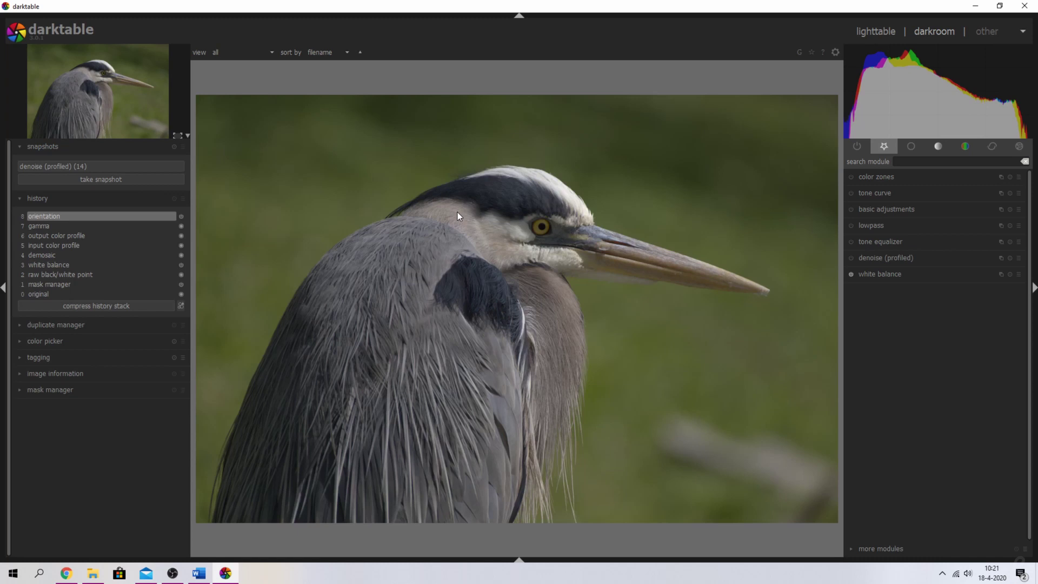
left_click(850, 210)
left_click(886, 209)
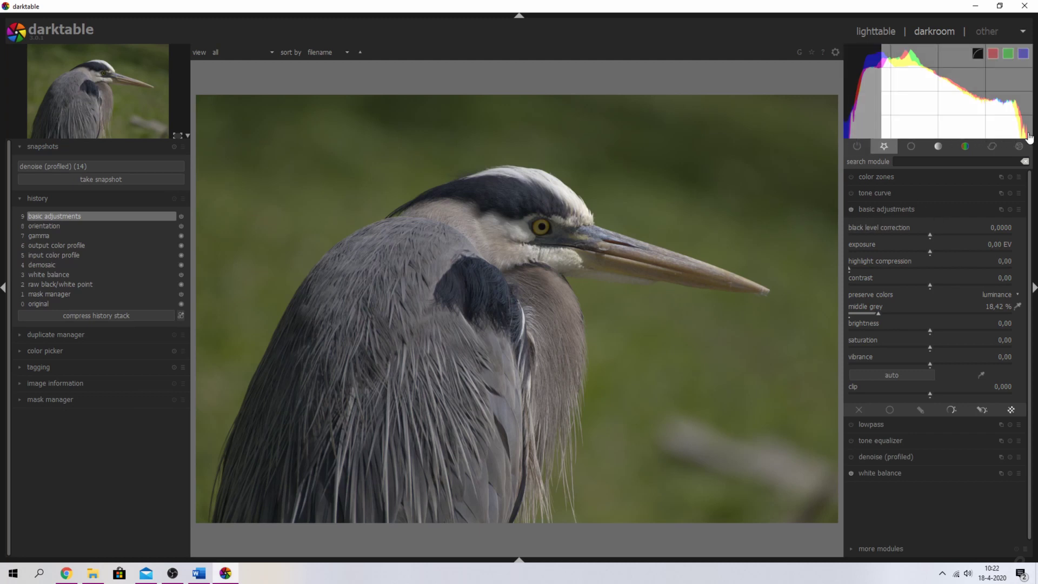
- Raise black level to 0,0030 and contrast to 0,10, and lower middle grey to 3,02 %
scroll(1008, 227, "up", 3)
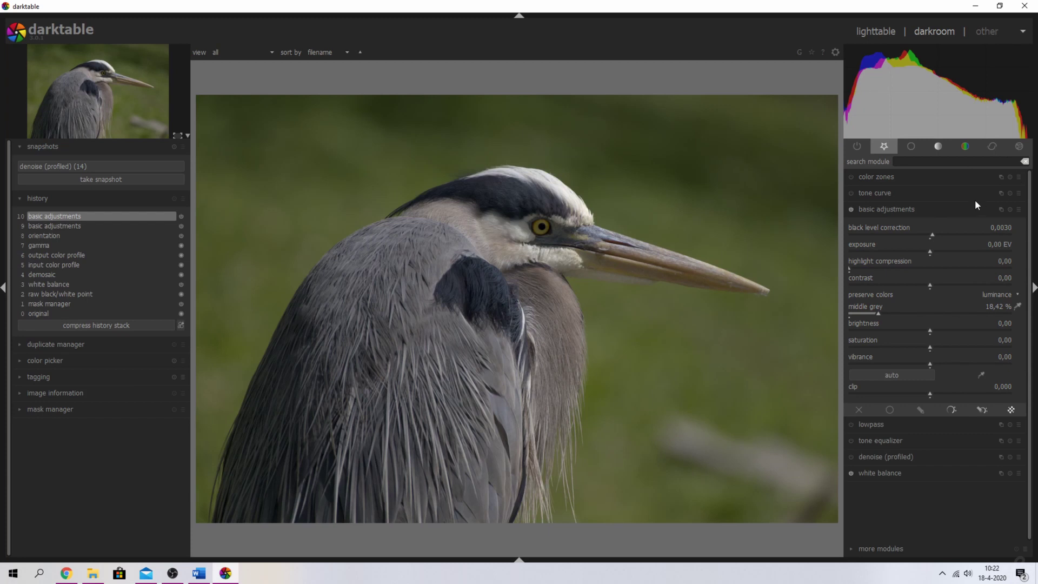
scroll(1007, 278, "up", 10)
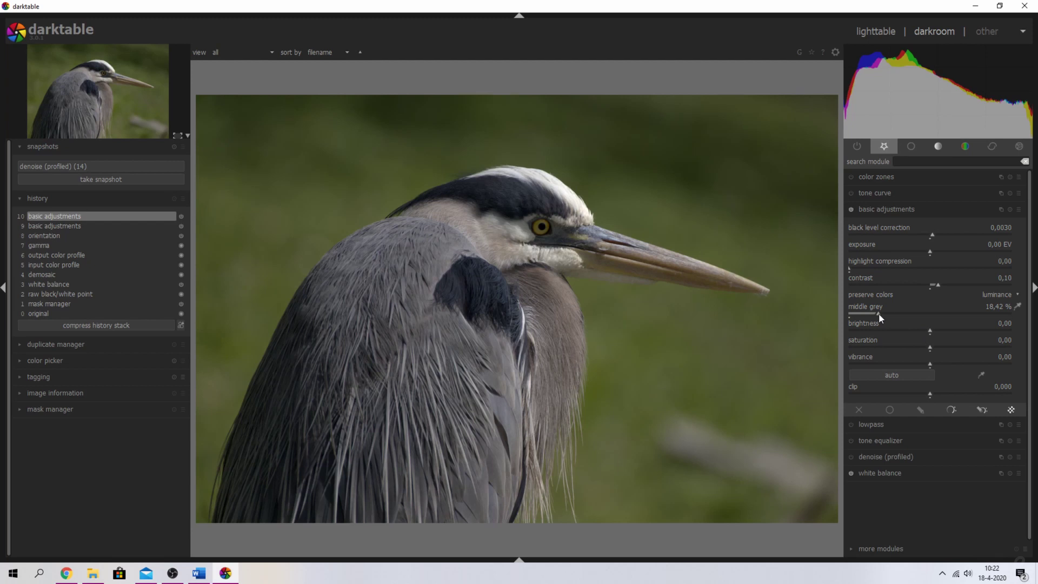
left_click_drag(878, 314, 854, 311)
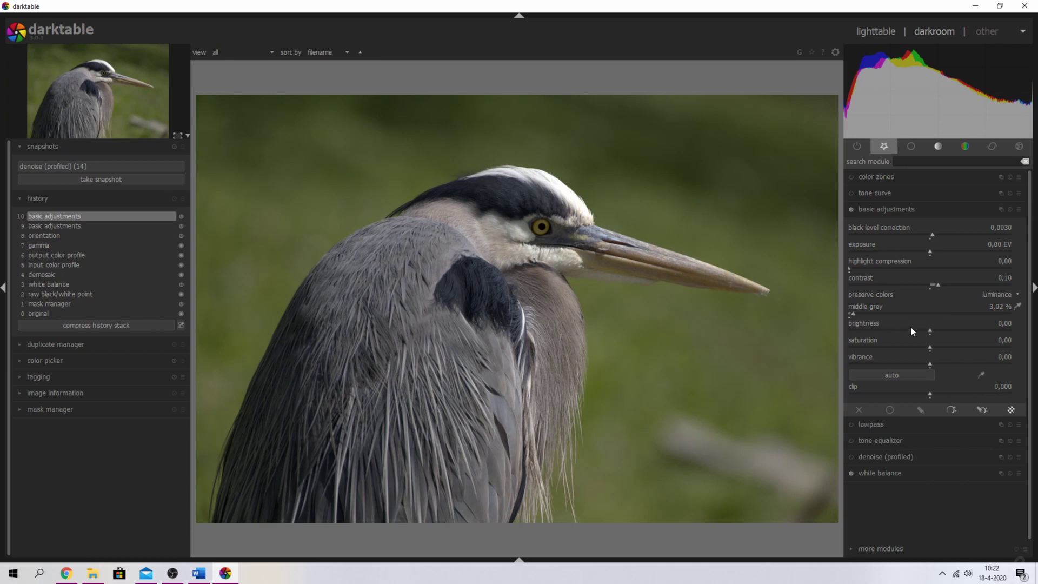
- Enter exact values of 0,40 for saturation and 0,30 for vibrance
right_click(1008, 341)
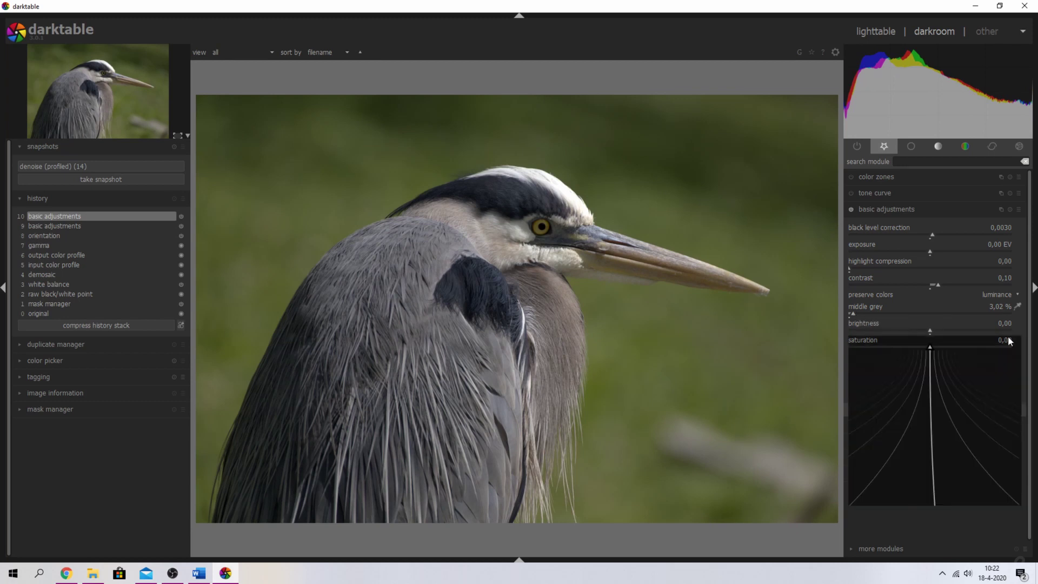
type("0.4")
key("Return")
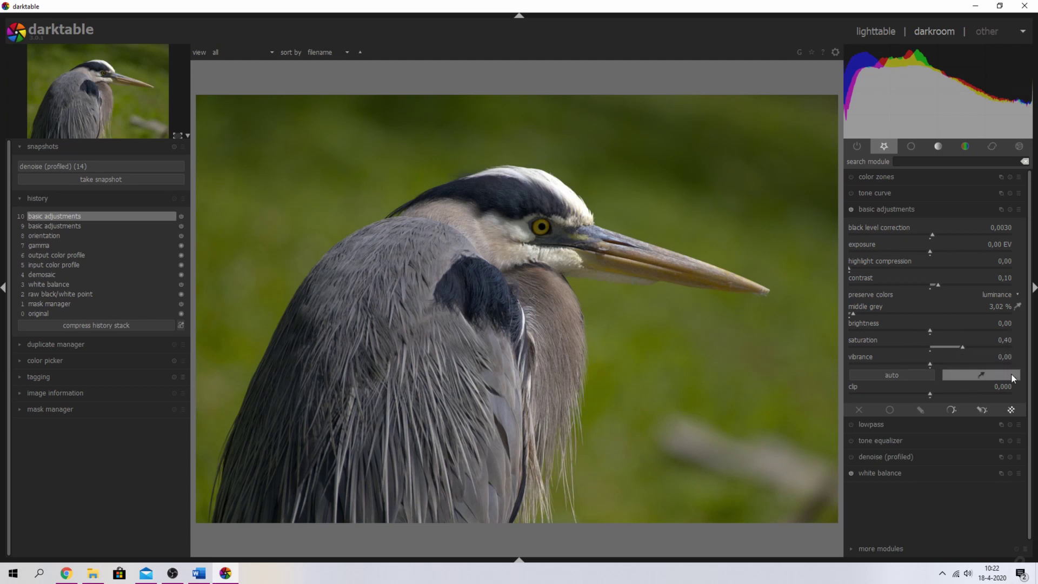
right_click(1004, 355)
type("0.3")
key("Return")
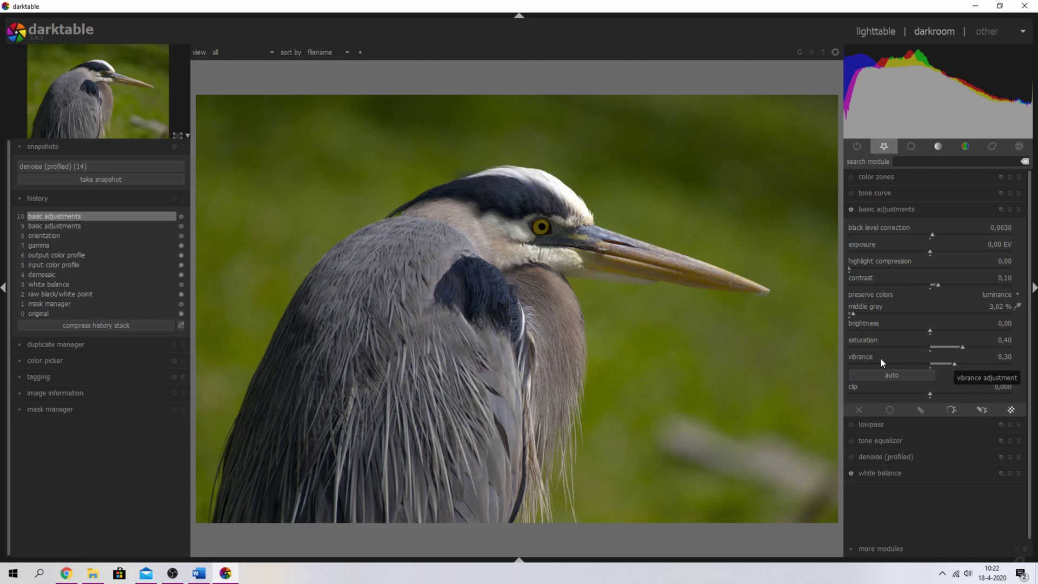
left_click(901, 208)
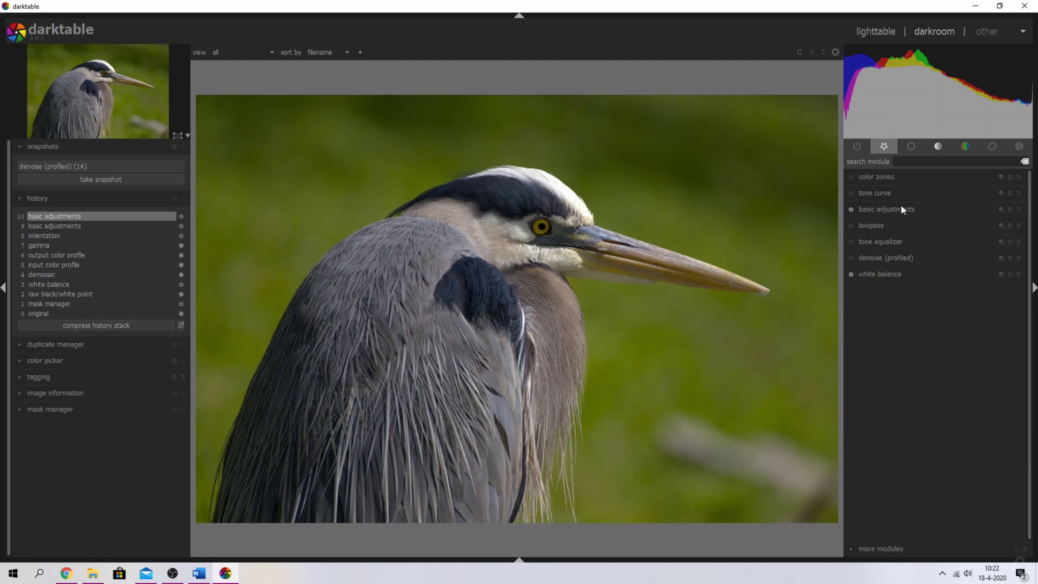
- Enable tone equalizer, lifting −5 to −3 EV by +0,39, +0,64, +0,86 and −1 EV by +0,36
left_click(883, 242)
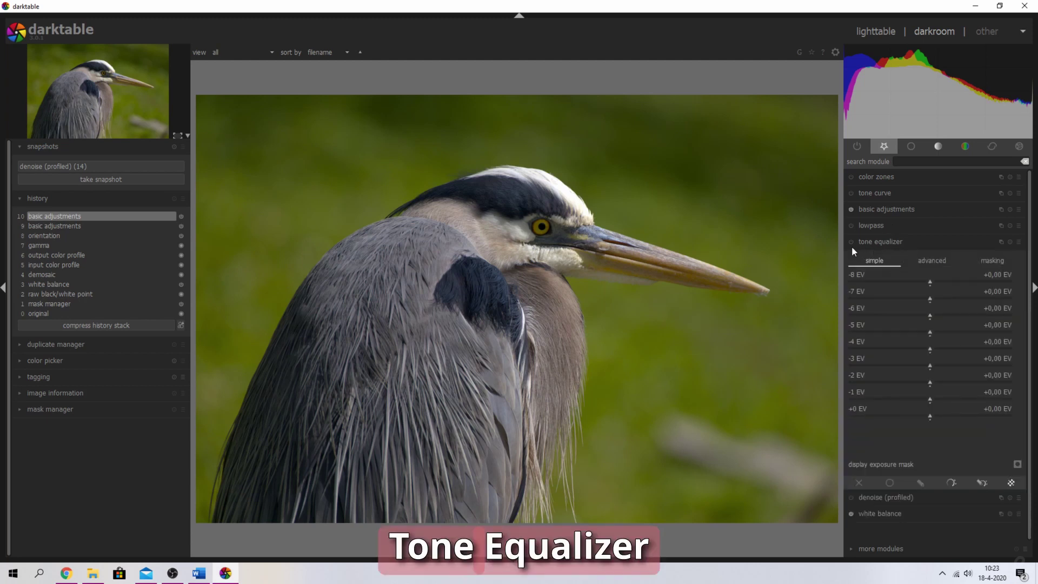
left_click(849, 242)
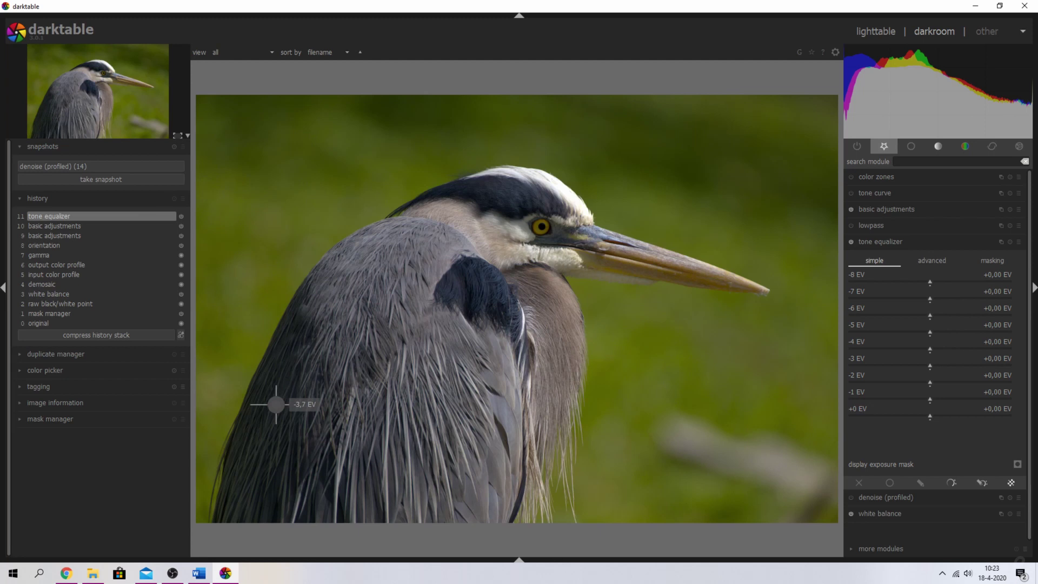
scroll(276, 403, "up", 5)
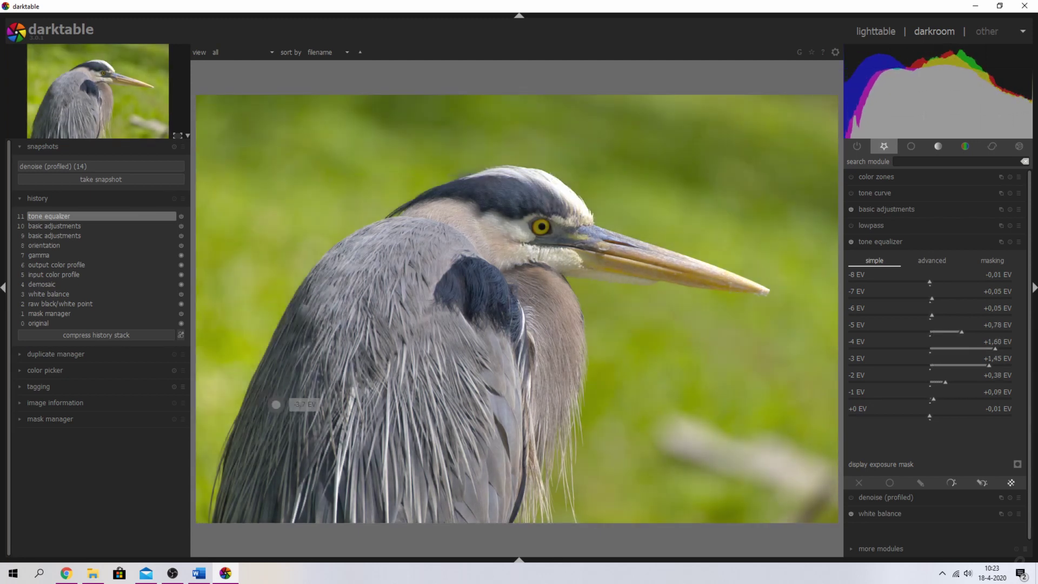
scroll(276, 404, "down", 5)
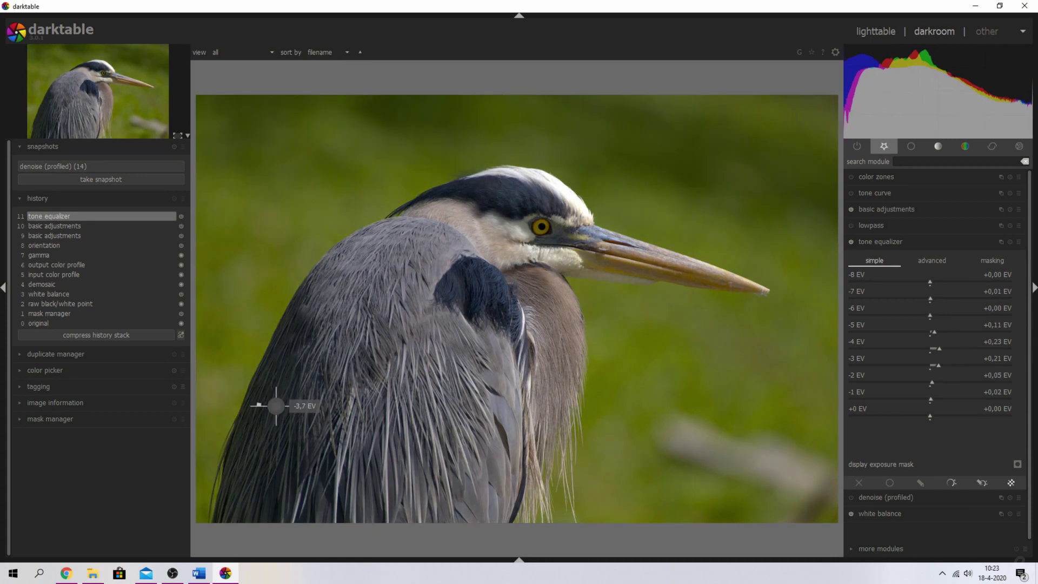
scroll(276, 406, "down", 1)
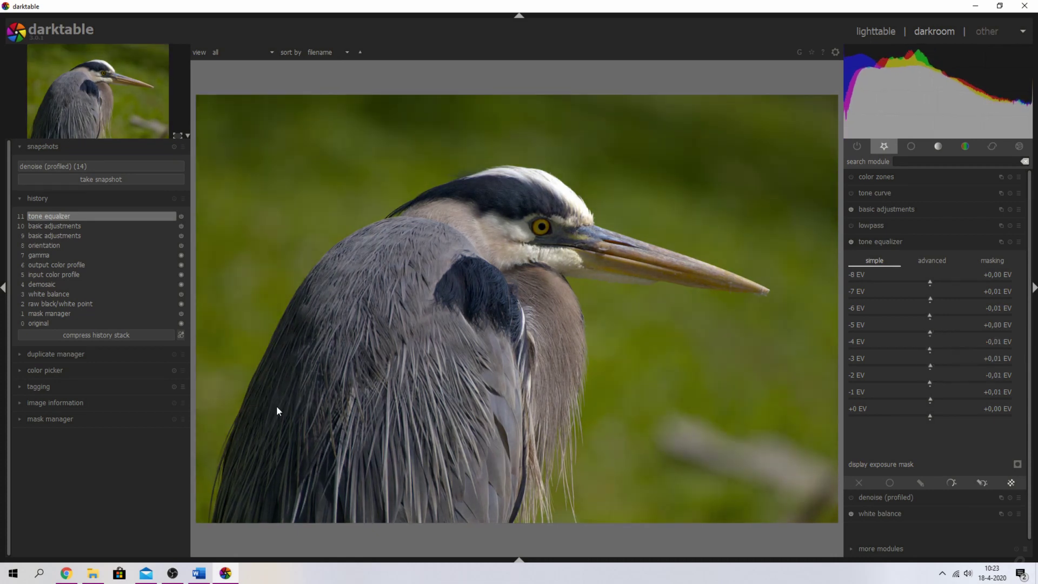
scroll(277, 400, "up", 3)
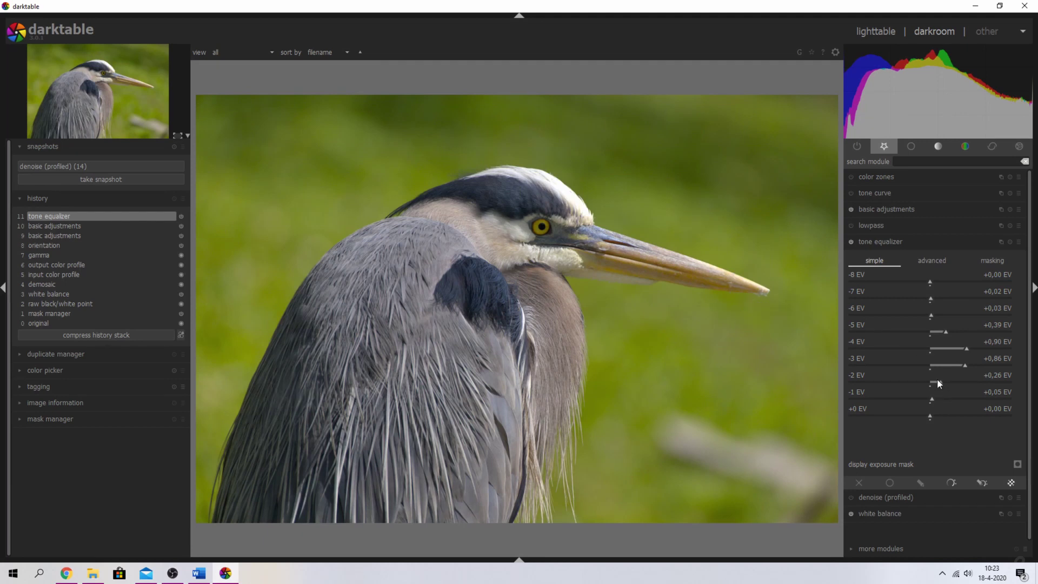
mouse_move(939, 382)
left_mouse_down()
mouse_move(958, 393)
mouse_move(944, 398)
left_mouse_up()
left_click_drag(961, 348, 955, 349)
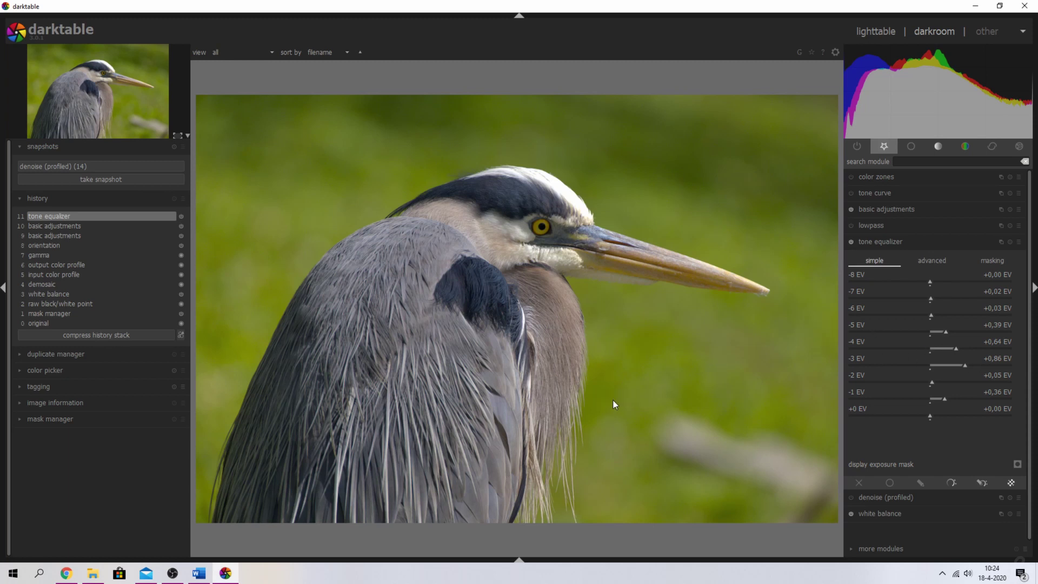
- Enable lowpass with a heavy blur radius of 319,57 and contrast set to 0
left_click(886, 240)
left_click(874, 227)
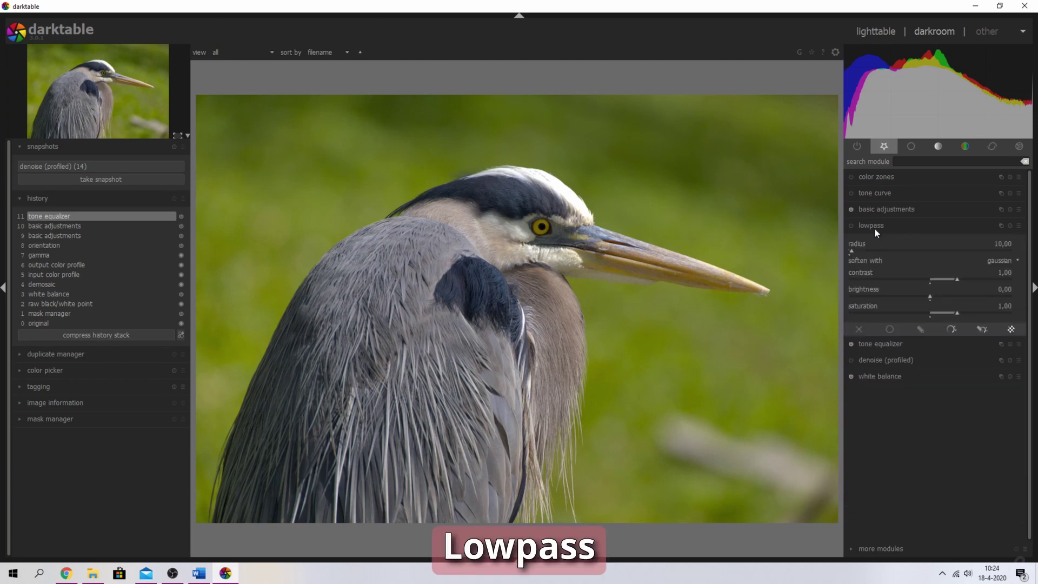
left_click(852, 225)
left_click_drag(863, 254, 952, 250)
right_click(996, 277)
type("0")
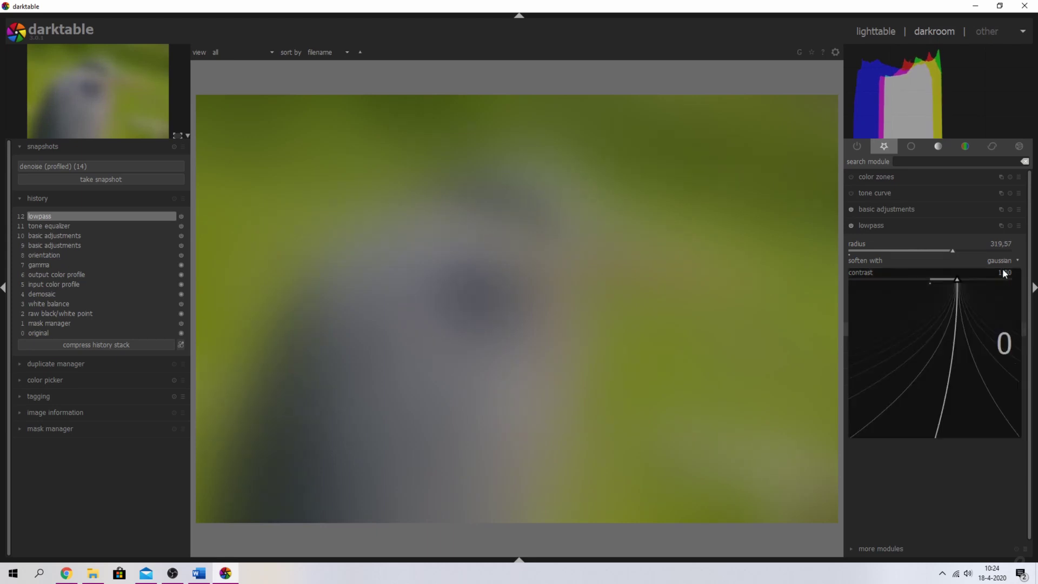
key("Return")
- Set lowpass saturation to 0 and blend the lowpass layer in overlay mode
right_click(1007, 305)
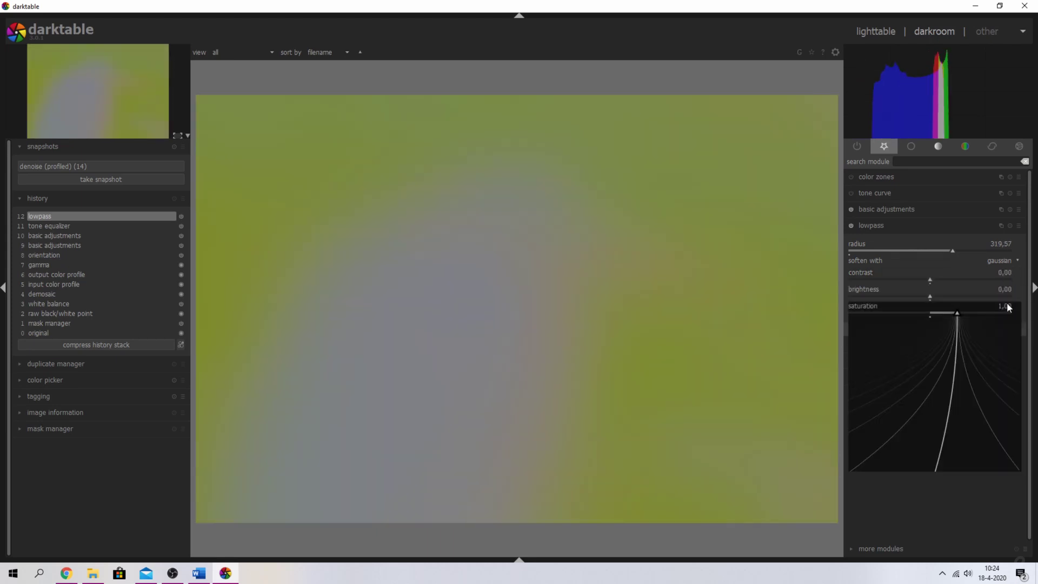
type("0")
key("Return")
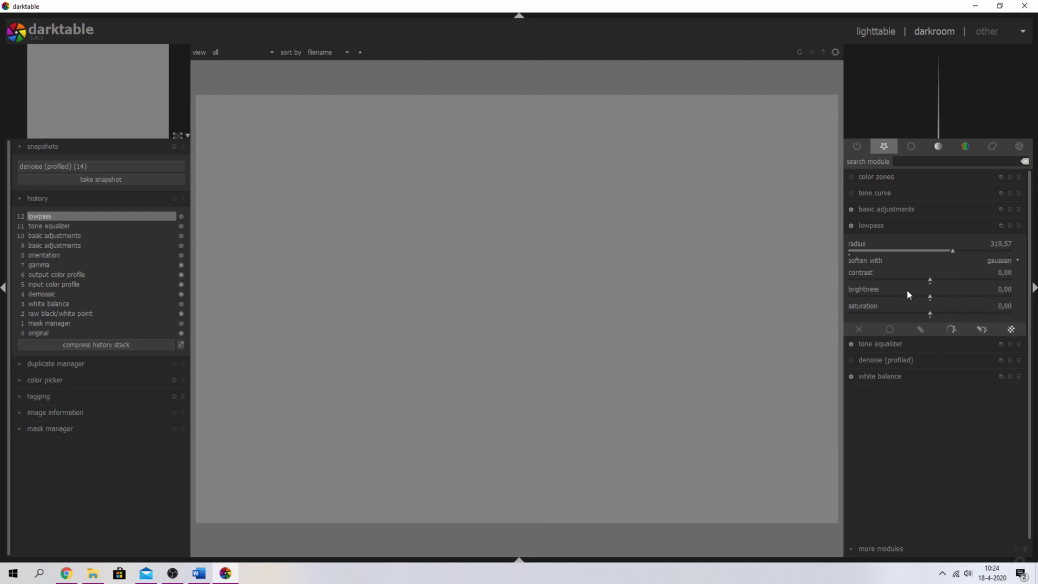
left_click(892, 330)
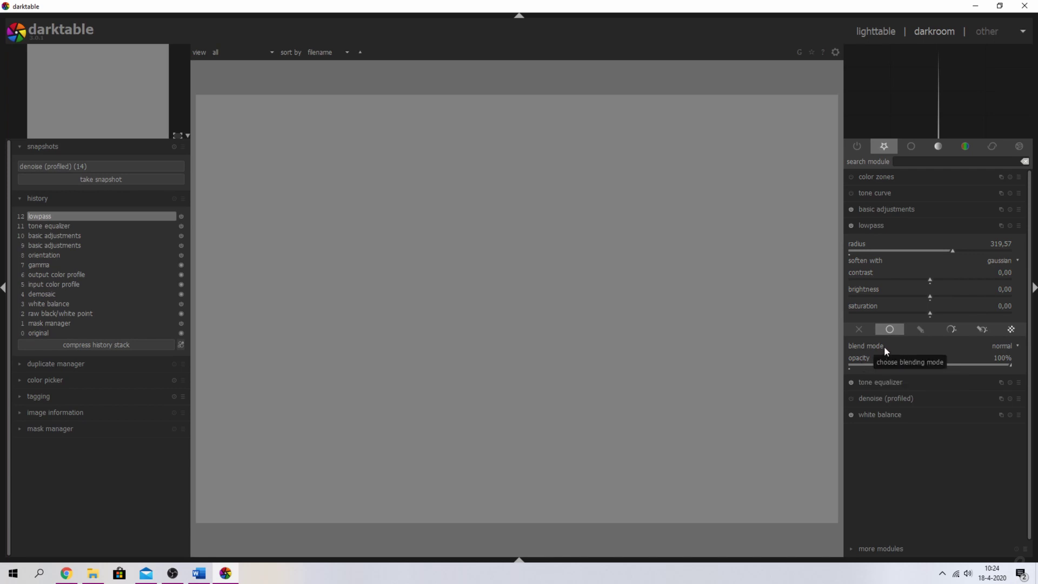
left_click(1005, 348)
left_click(1004, 442)
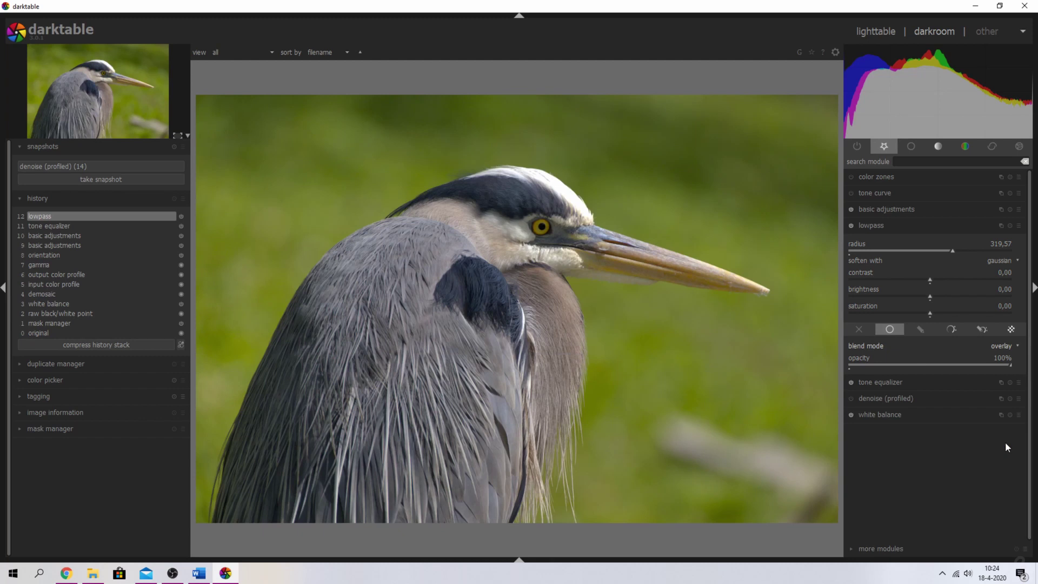
- Set lowpass contrast to −0,72 and saturation to 0,28, comparing against history step 8
left_click_drag(929, 279, 910, 278)
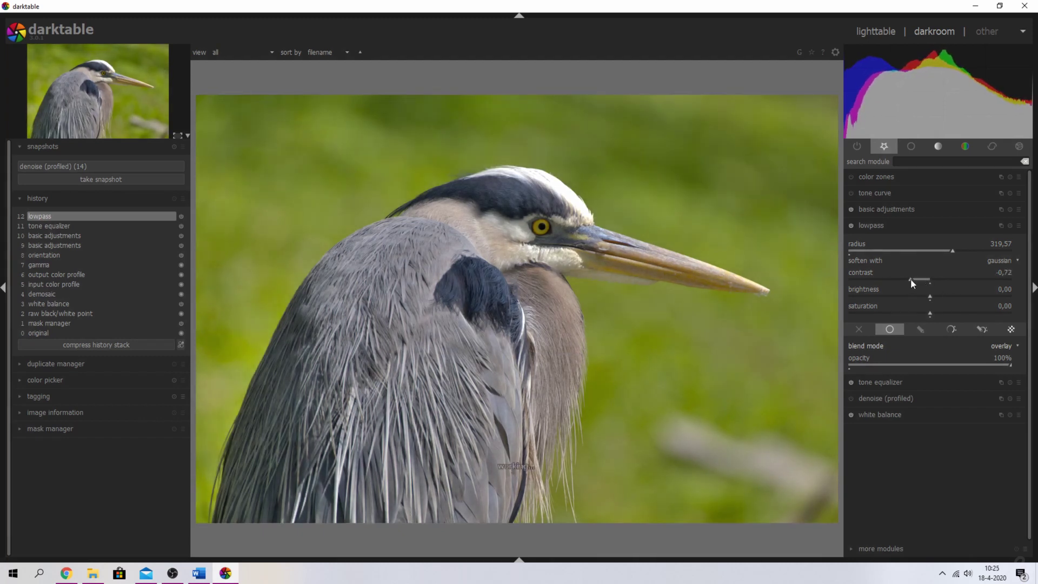
scroll(1001, 287, "up", 2)
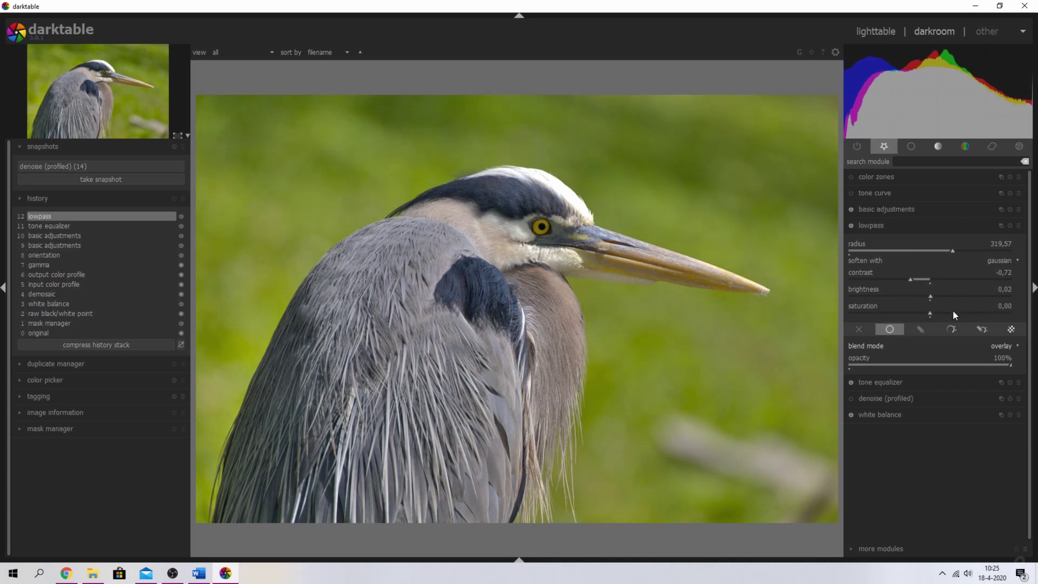
left_click_drag(930, 310, 935, 310)
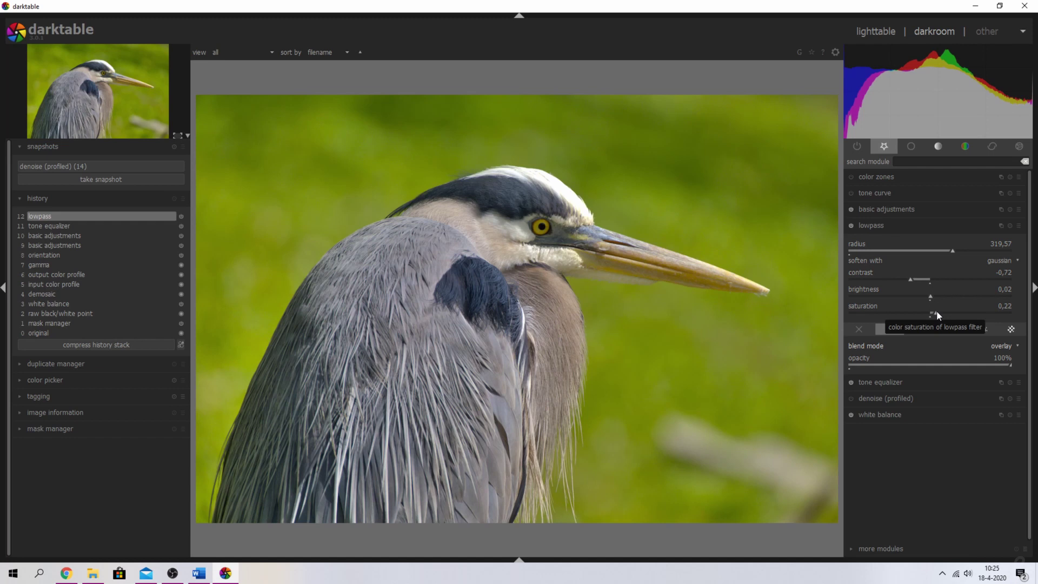
left_click(937, 311)
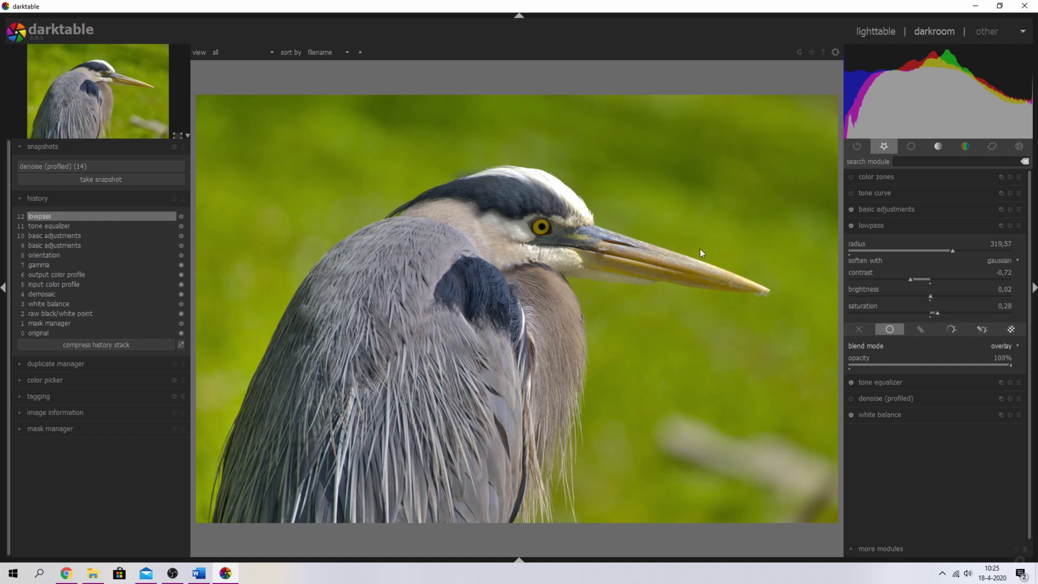
left_click(41, 255)
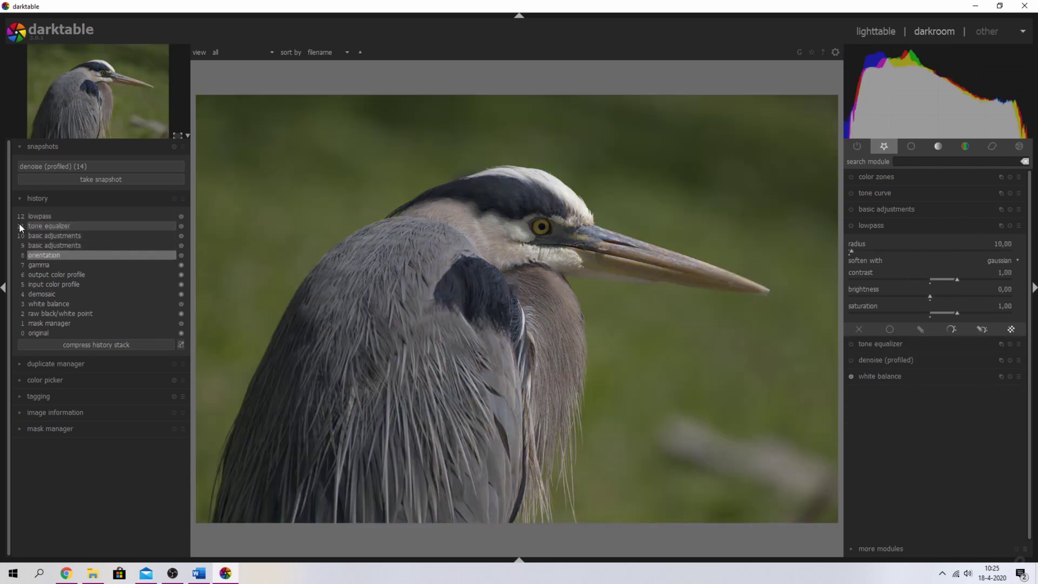
left_click(36, 217)
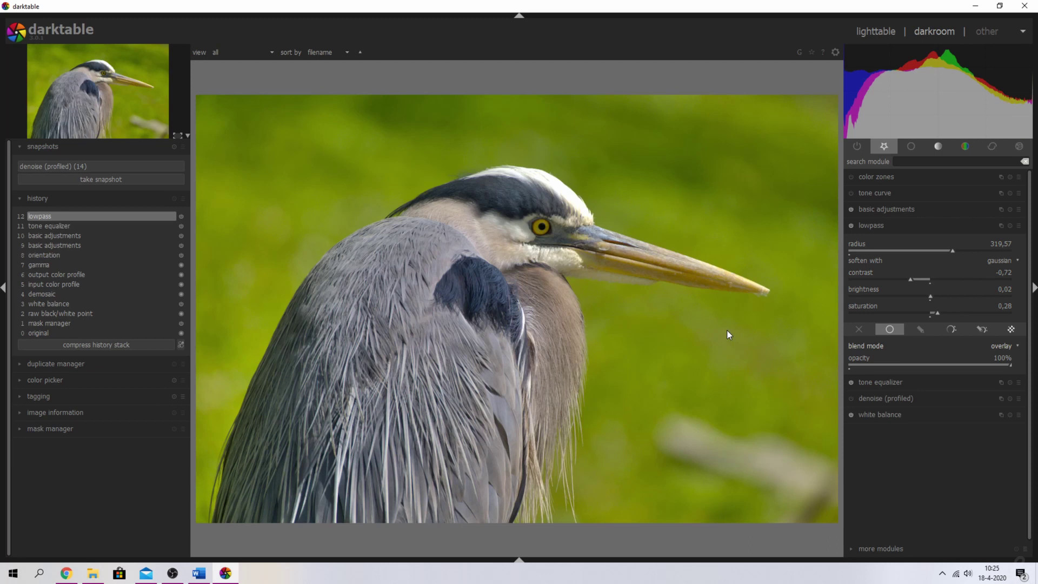
left_click(884, 225)
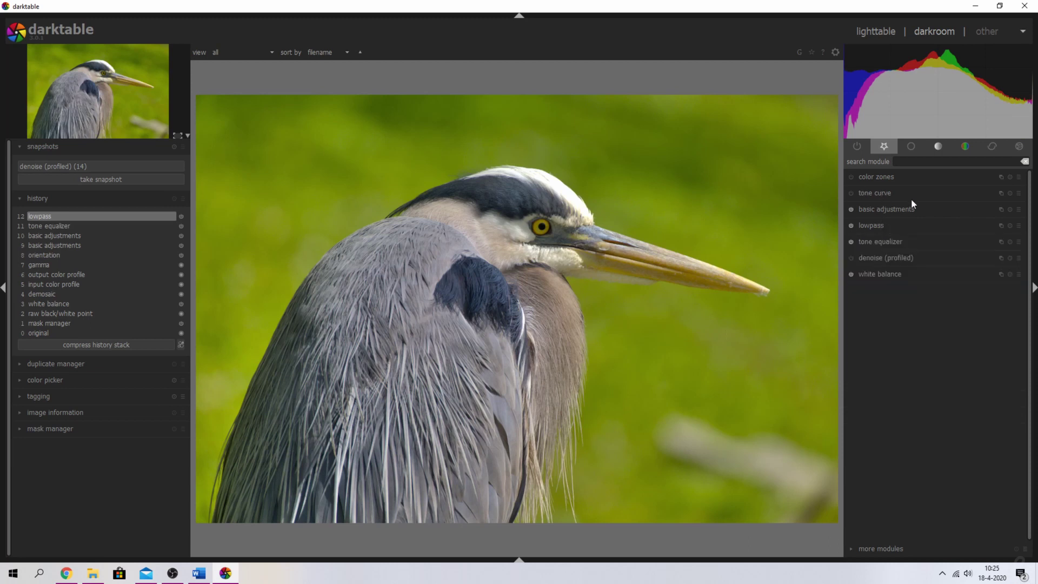
- Enable color zones, sample the green background, desaturate green and boost red-orange saturation
left_click(876, 177)
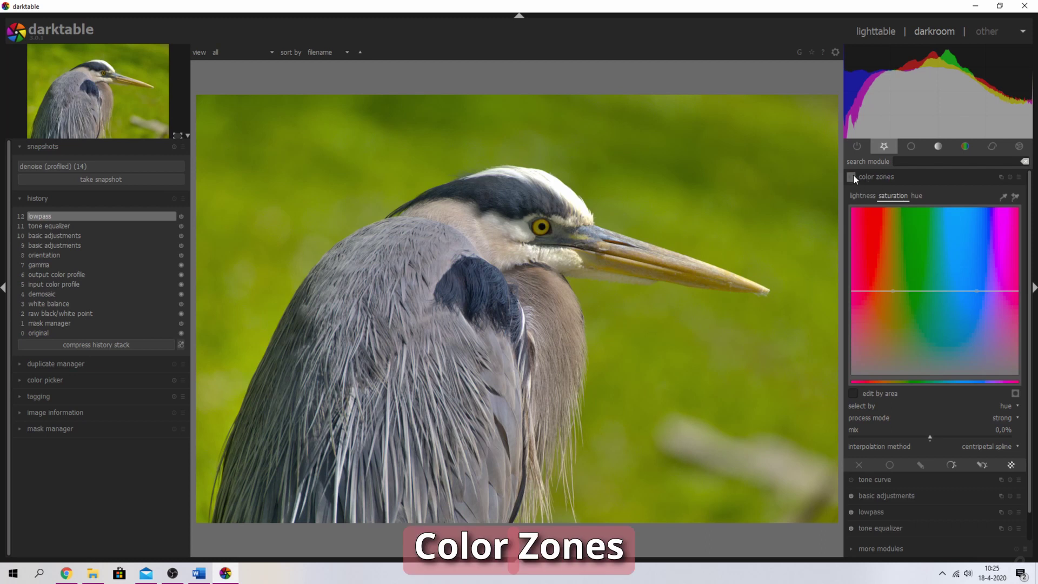
left_click(852, 176)
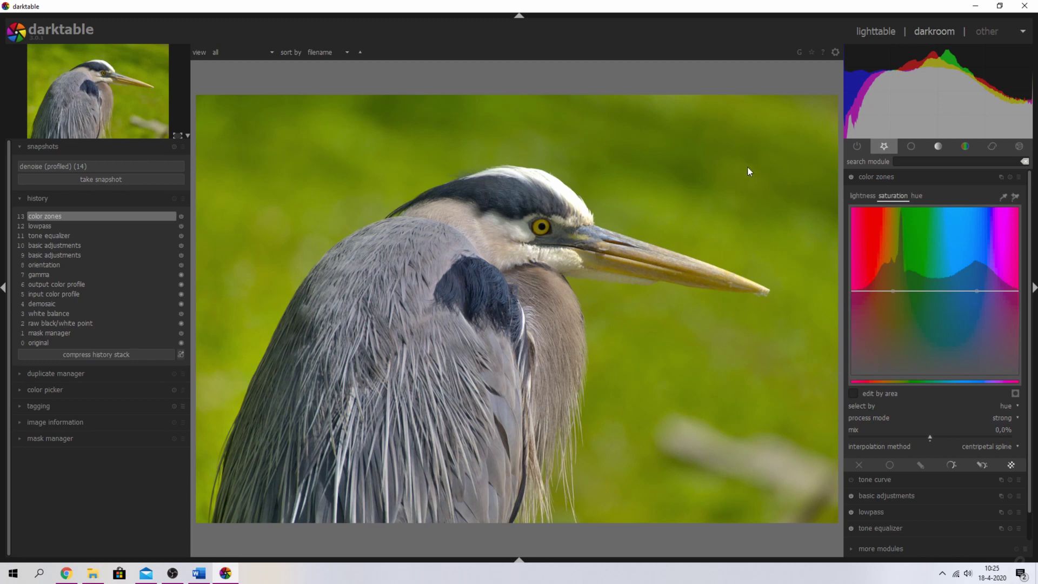
left_click(1016, 198)
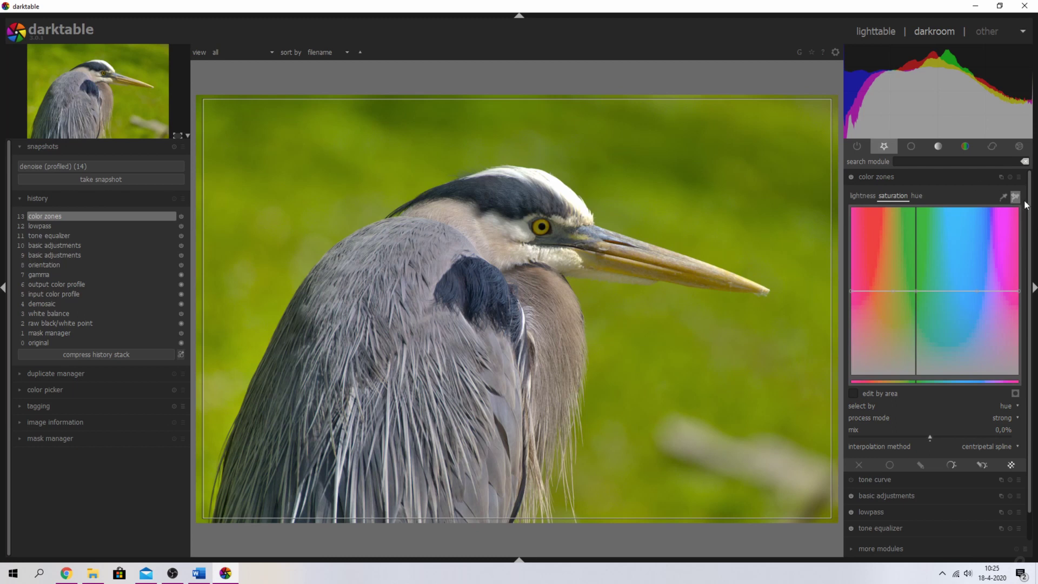
left_click_drag(612, 167, 690, 201)
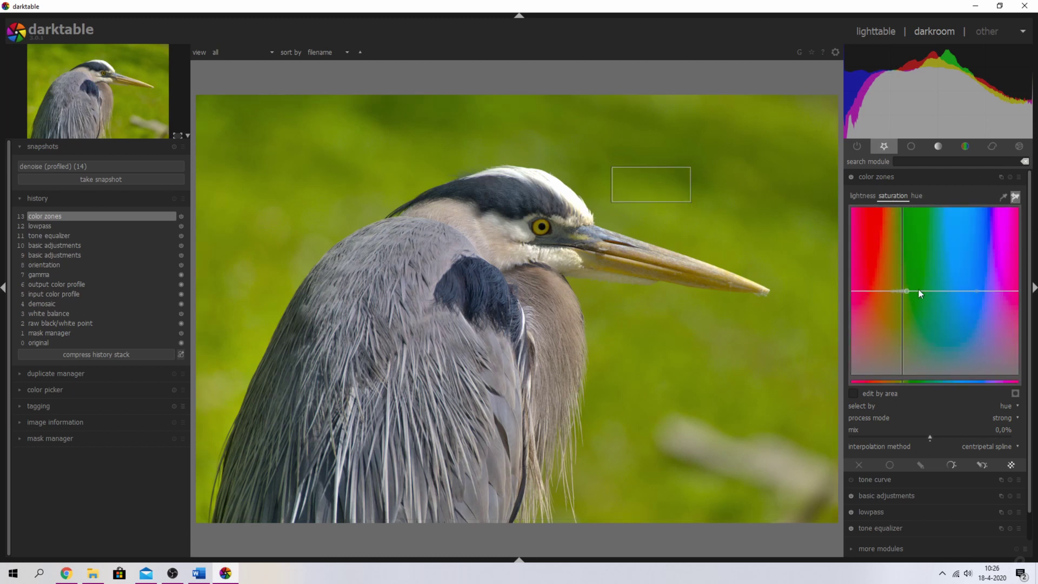
left_click_drag(903, 293, 909, 304)
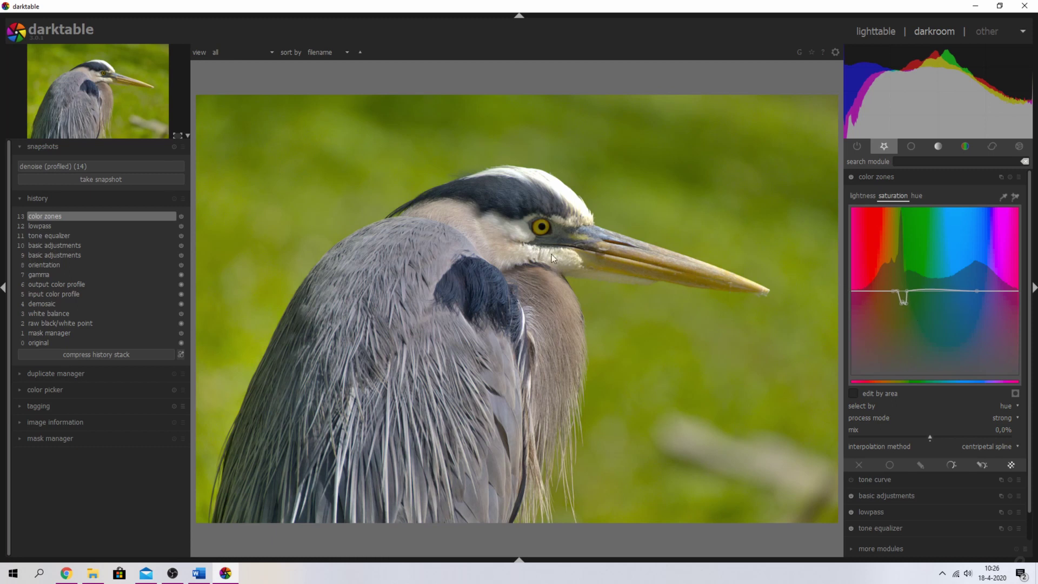
left_click_drag(900, 298, 873, 289)
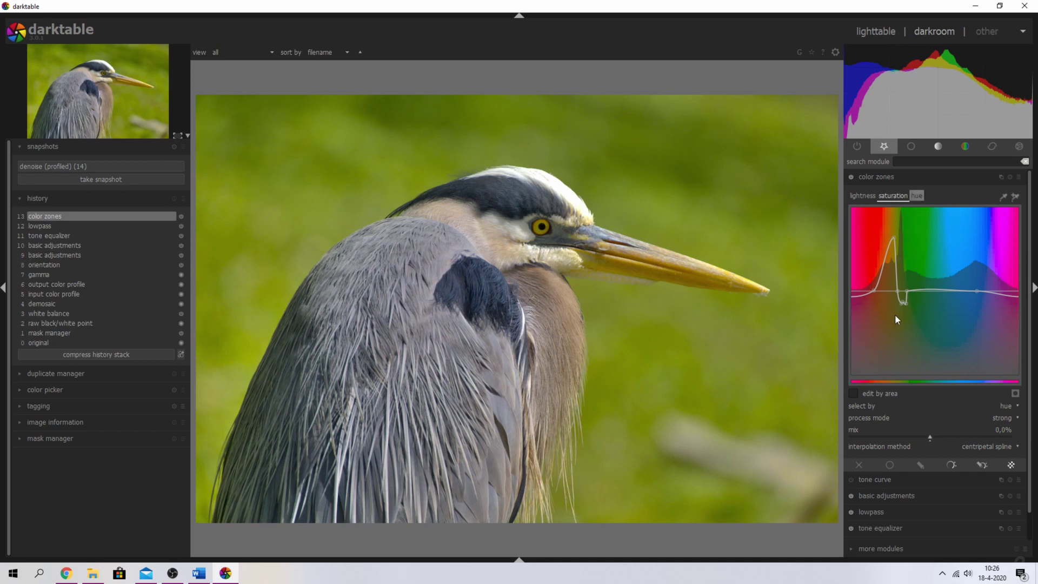
- Enable the tone curve, try an S-shaped contrast curve, then reset it to a straight line
left_click(881, 177)
left_click(876, 193)
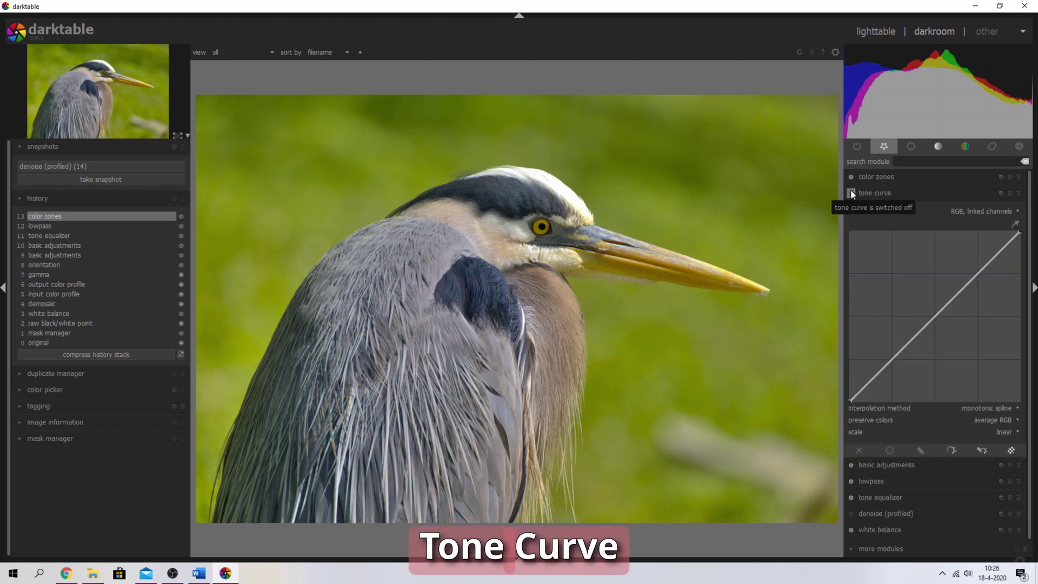
left_click(851, 193)
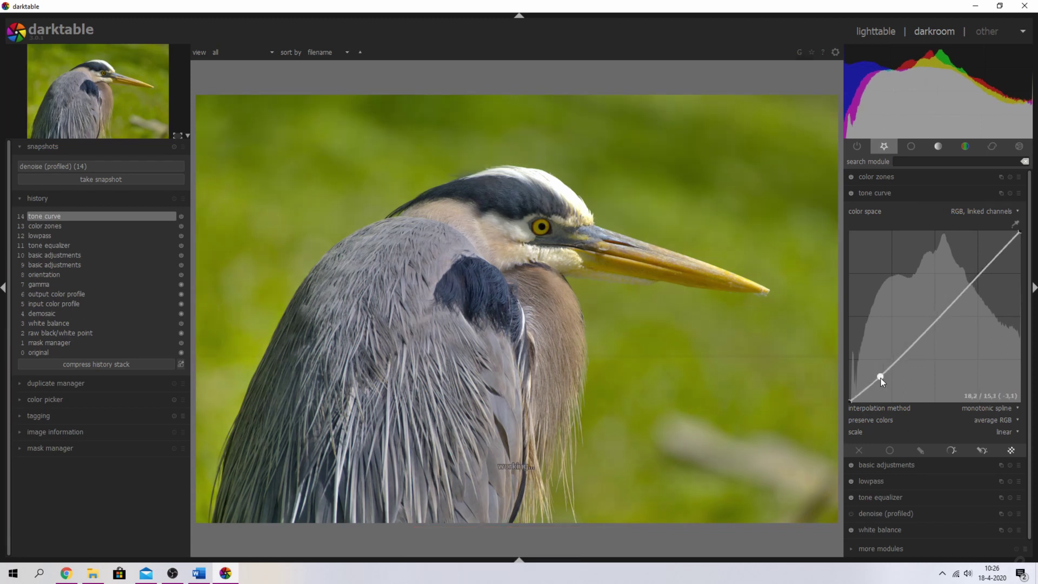
left_click(880, 382)
left_click_drag(916, 352, 932, 308)
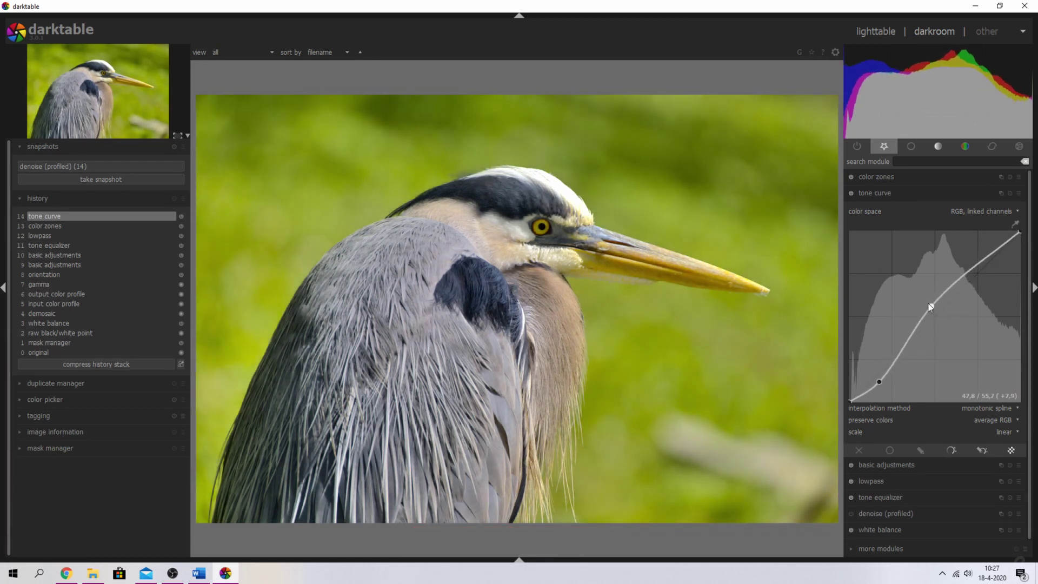
left_click_drag(994, 255, 992, 250)
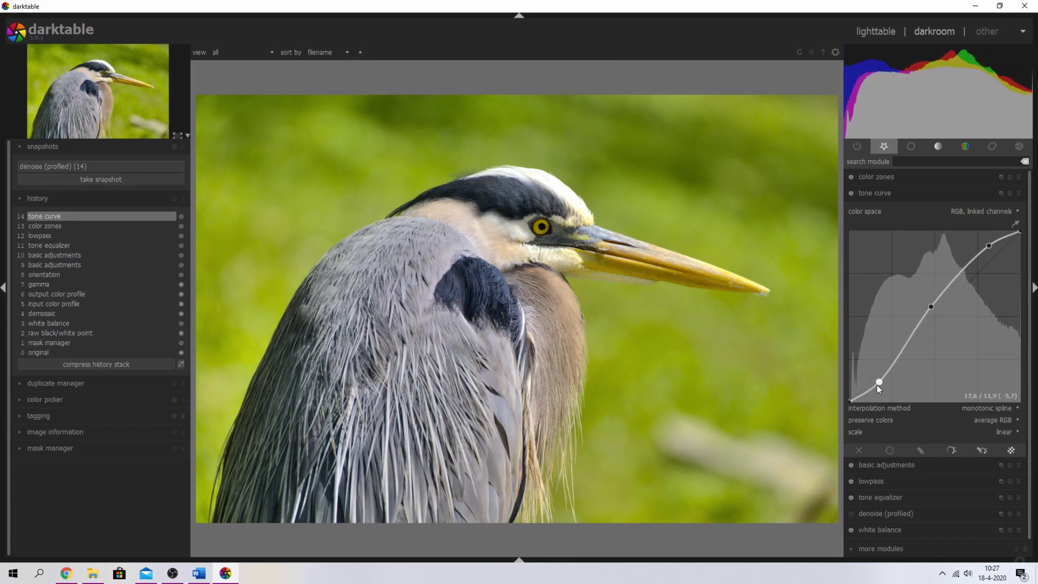
left_click_drag(877, 383, 867, 402)
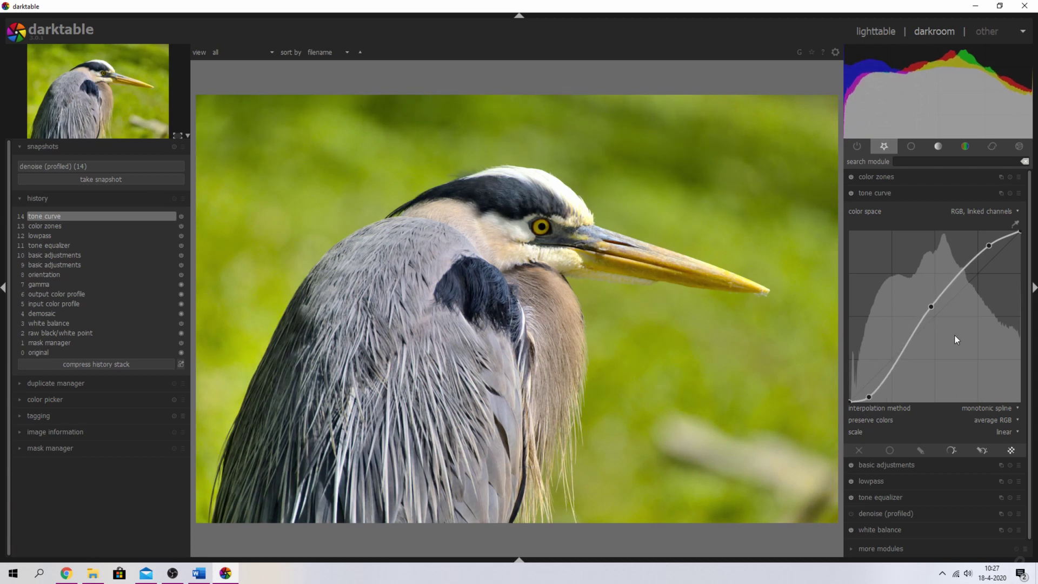
left_click_drag(871, 398, 875, 385)
left_click_drag(991, 249, 994, 262)
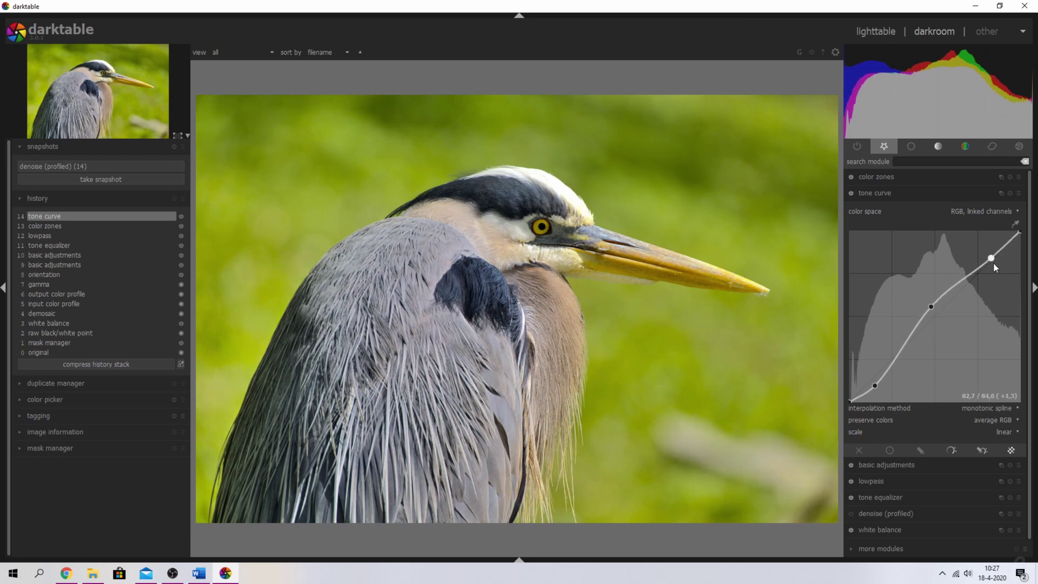
double_click(953, 347)
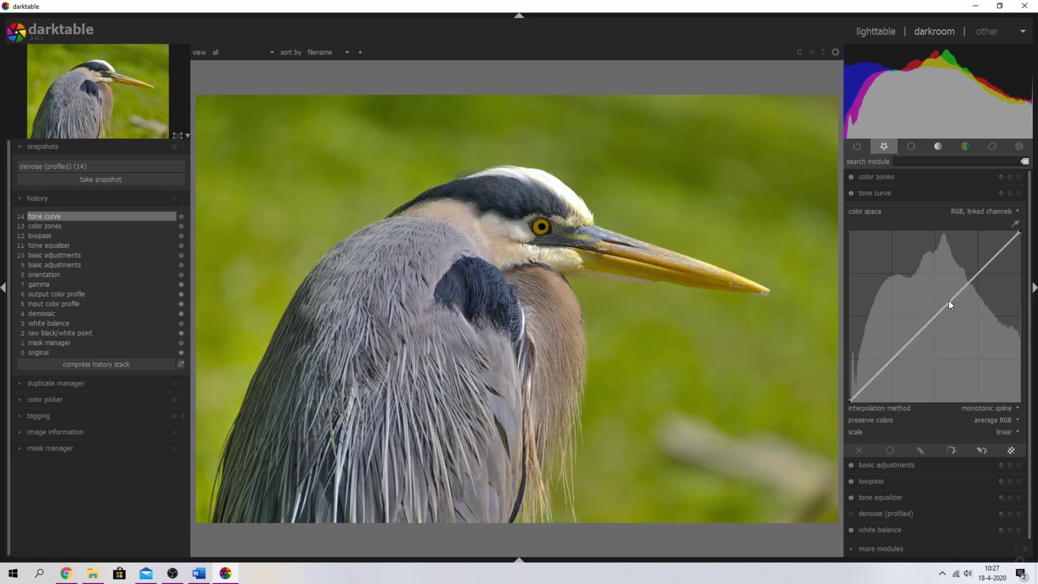
- Blend the tone curve uniformly in overlay mode at 60% opacity
left_click(894, 450)
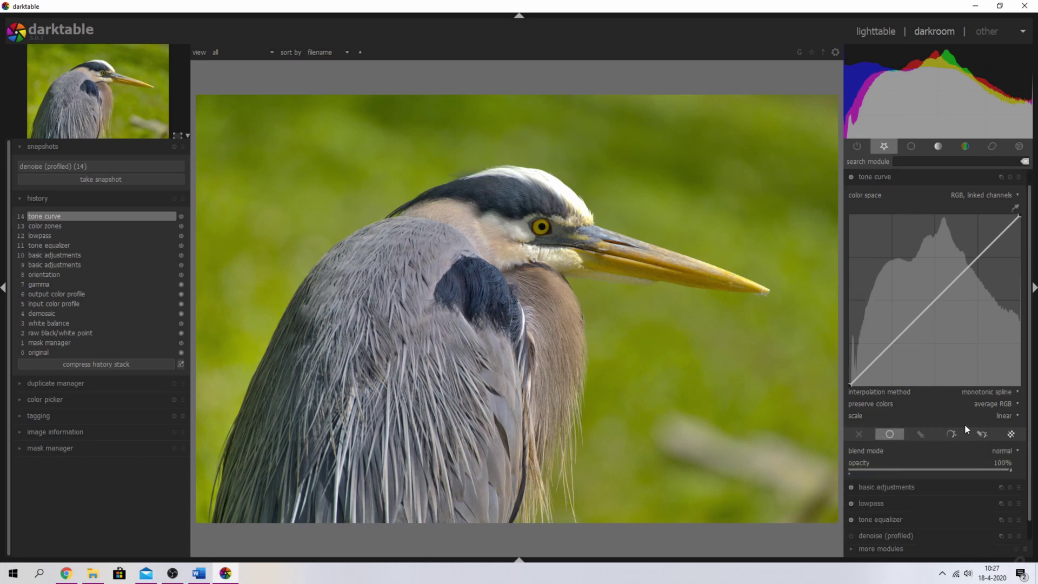
left_click(1004, 452)
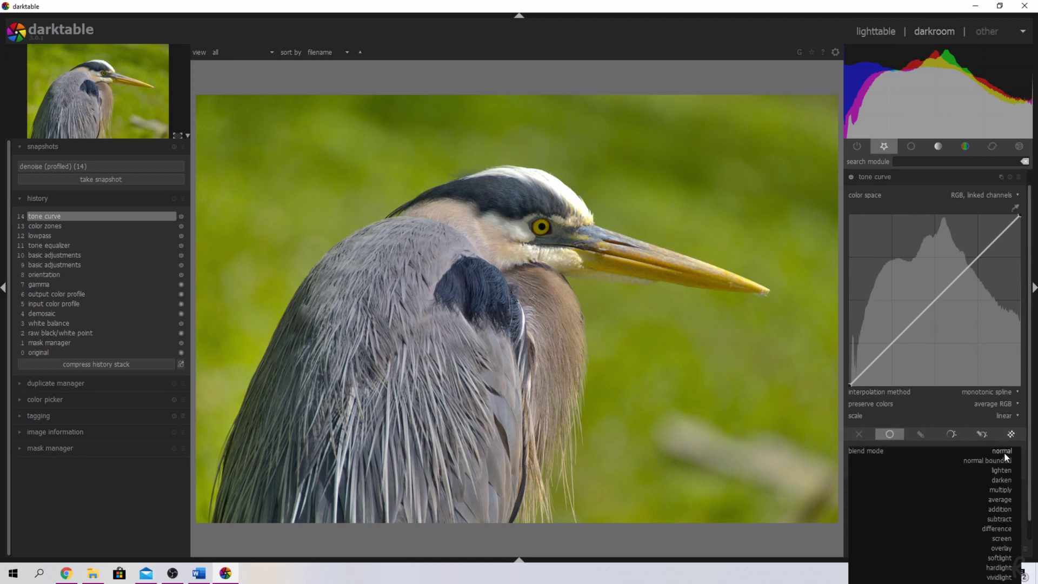
left_click(1001, 546)
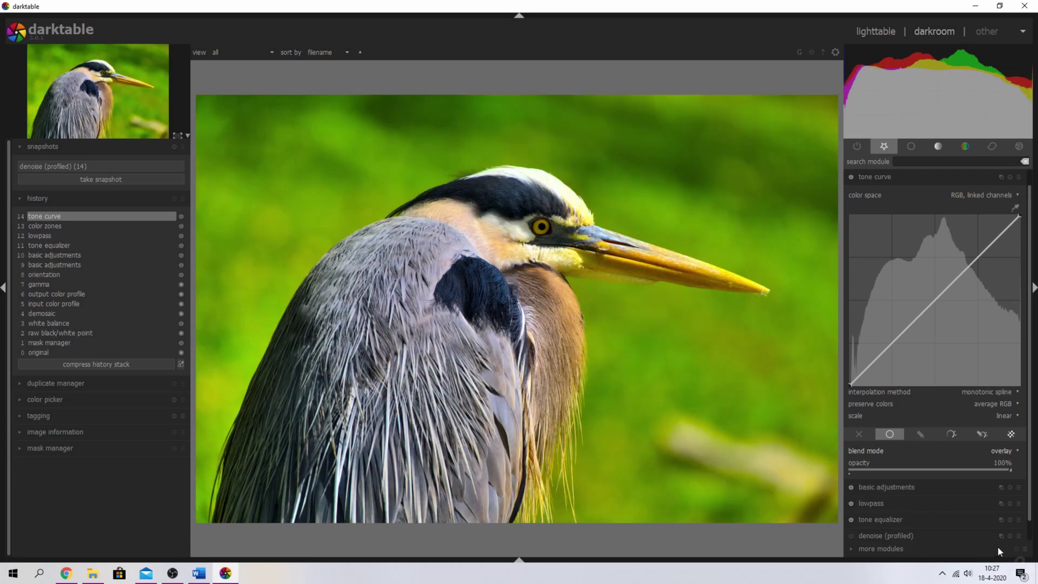
left_click_drag(1012, 474, 946, 472)
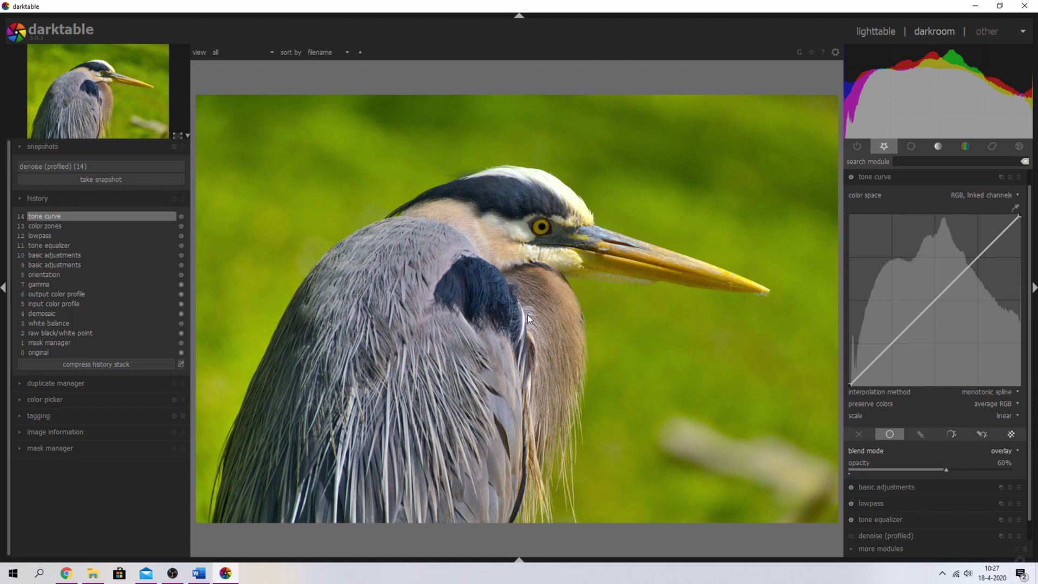
left_click(891, 176)
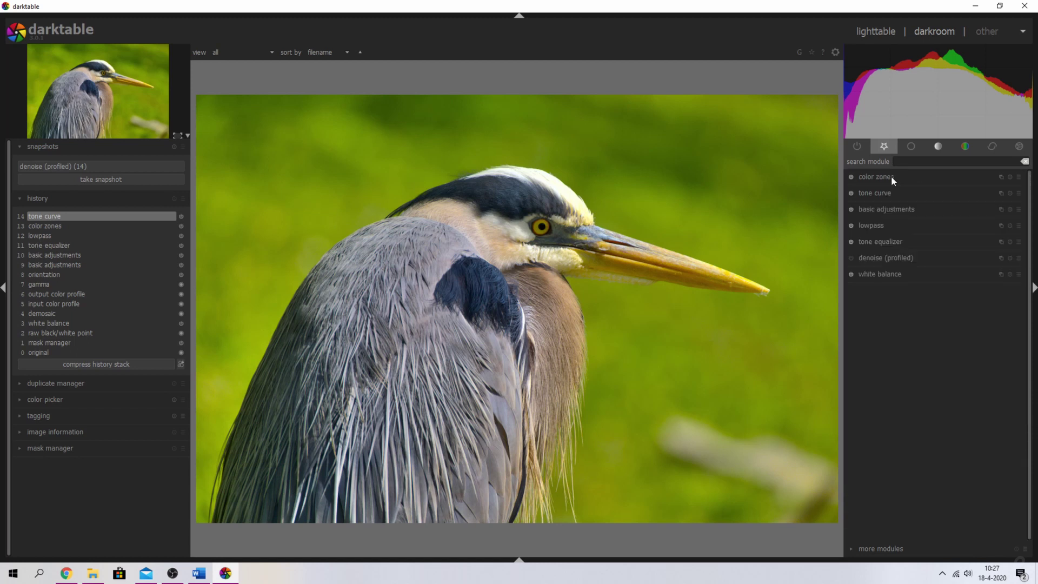
- Enable denoise (profiled), checking noise at 100% and 200%, then compare step 8 with step 15
middle_click(666, 186)
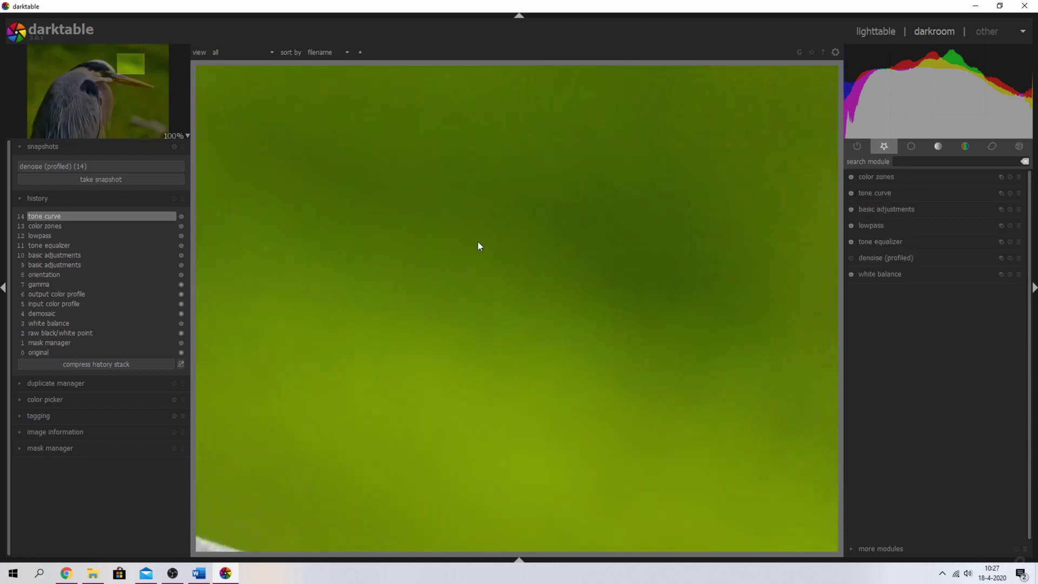
left_click(849, 258)
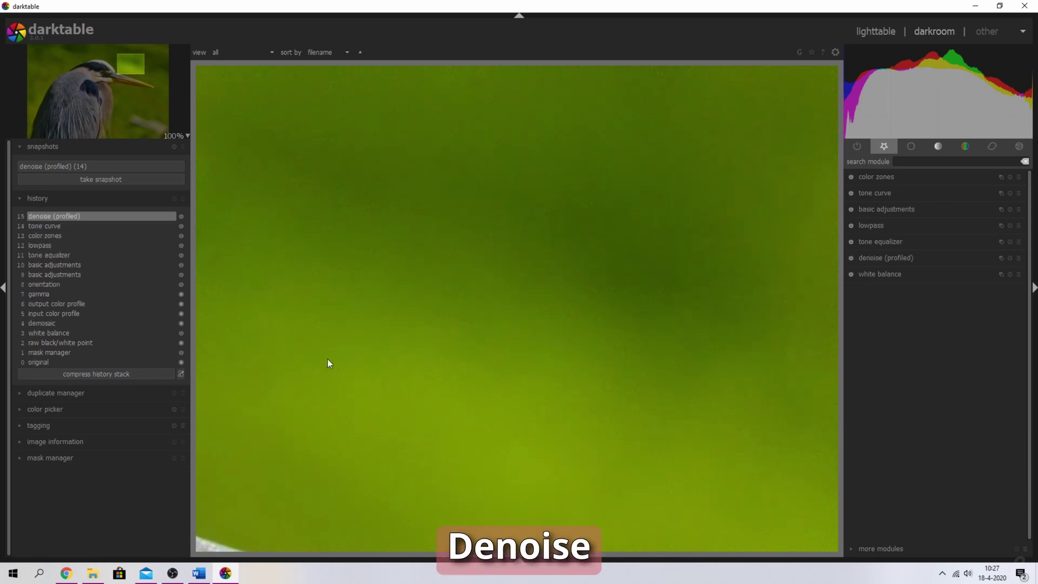
middle_click(744, 300)
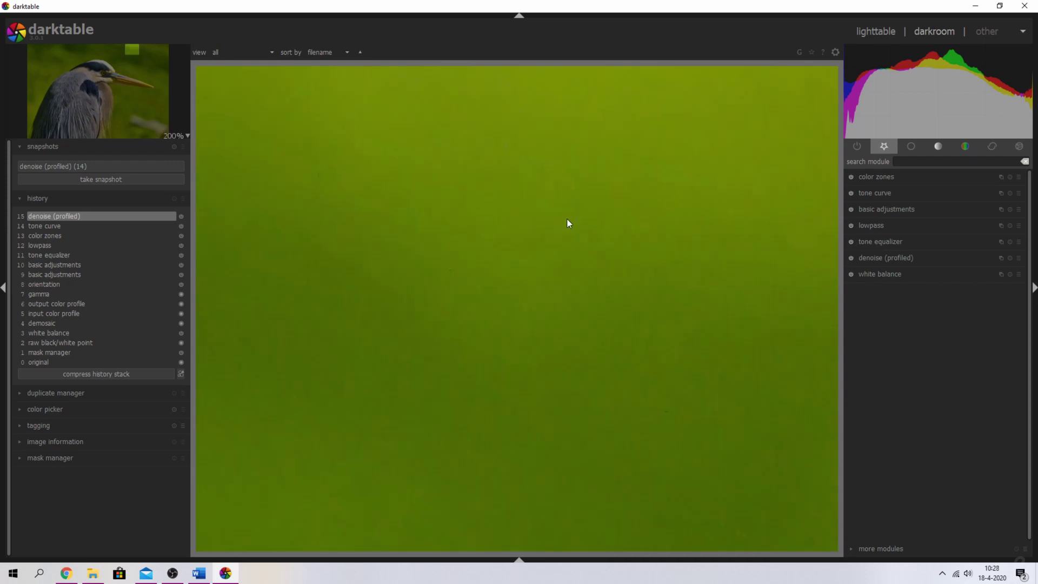
middle_click(567, 221)
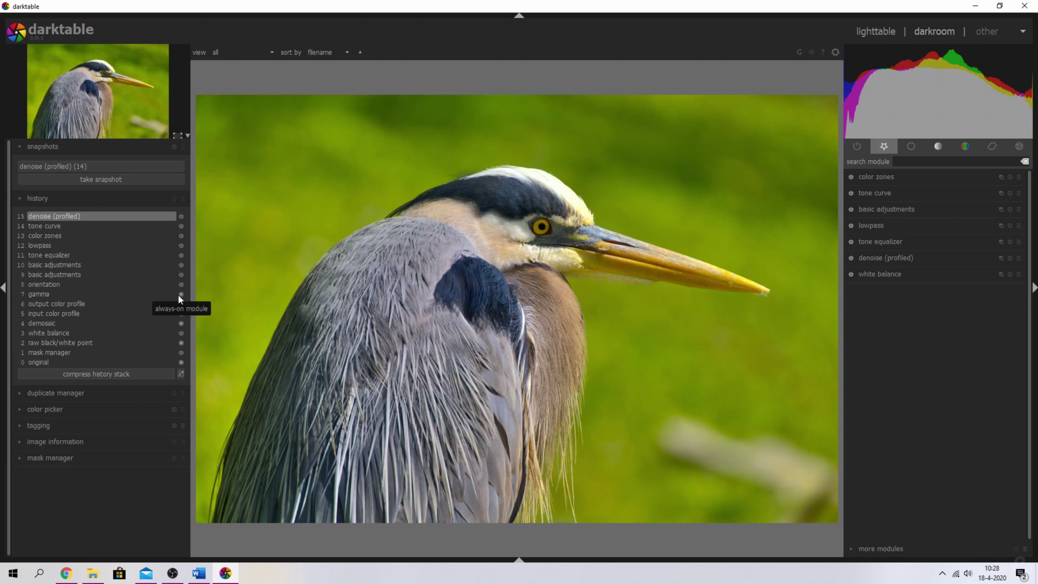
left_click(45, 285)
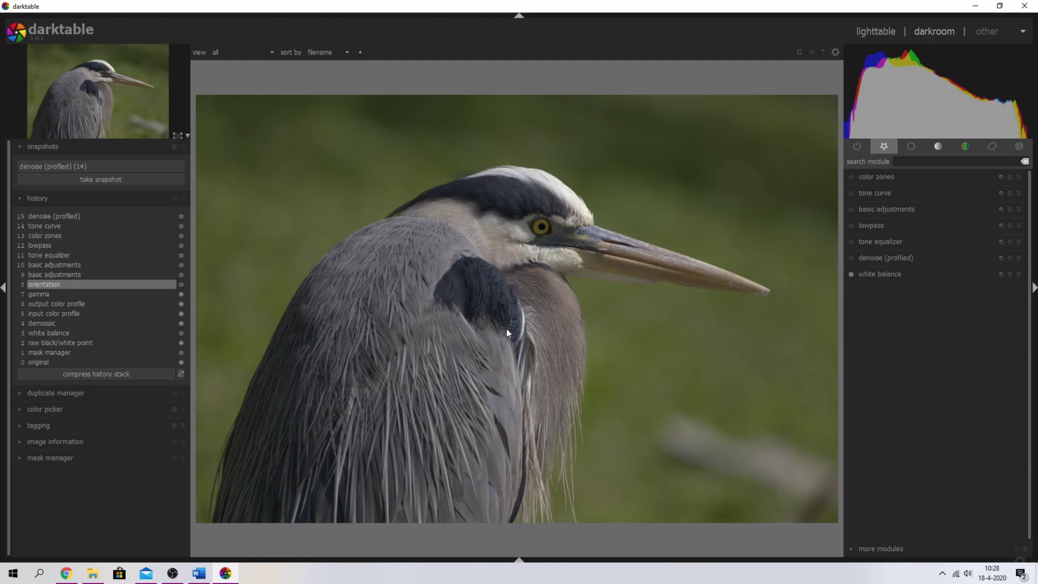
left_click(44, 216)
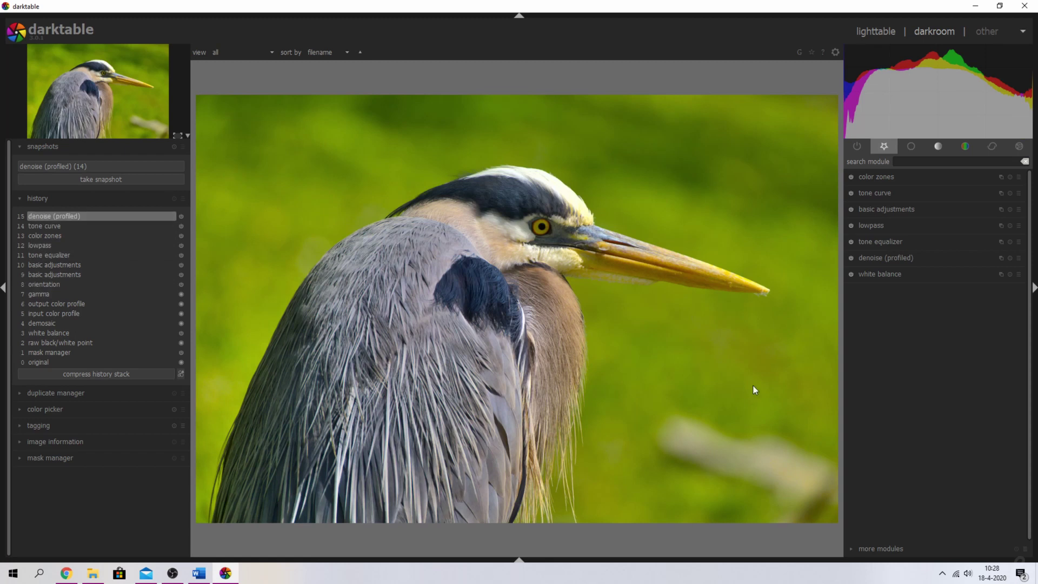